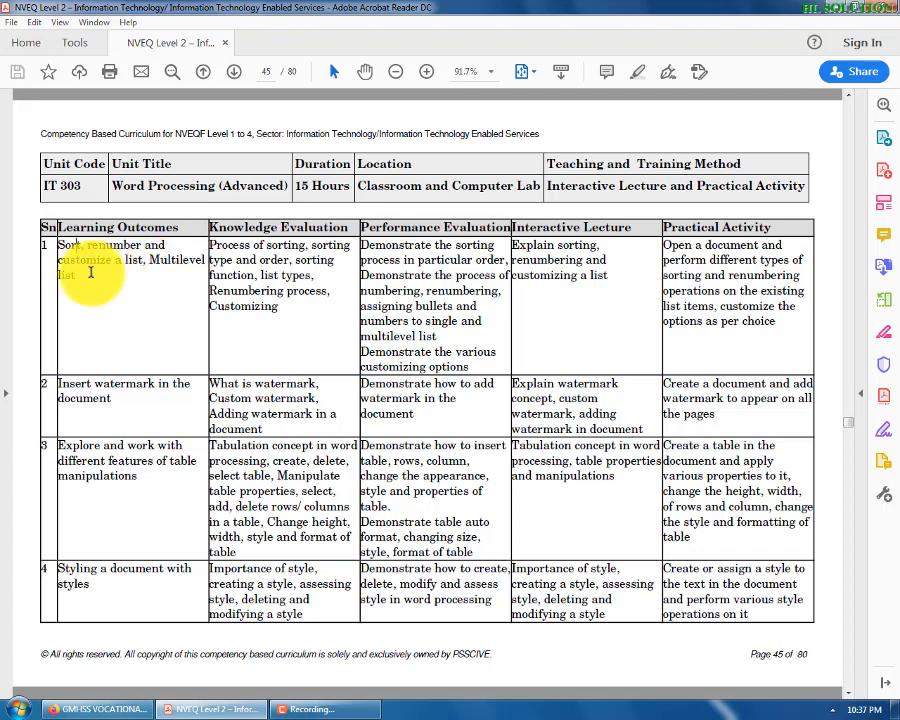
- Look at the watermark learning outcome in the curriculum PDF and minimize the document to reveal the desktop
double_click(134, 386)
click(127, 408)
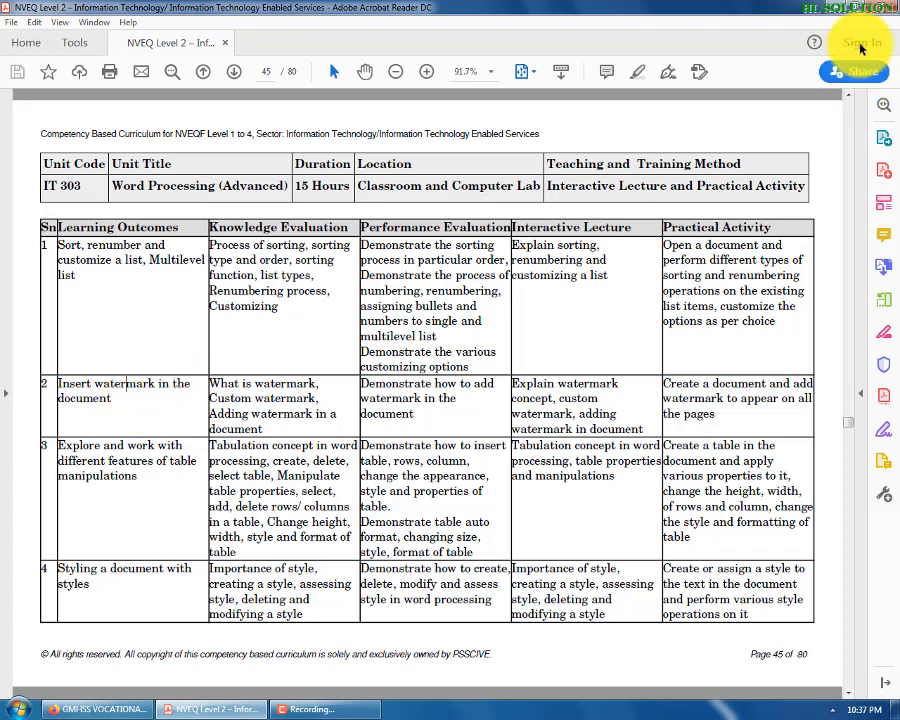
click(834, 12)
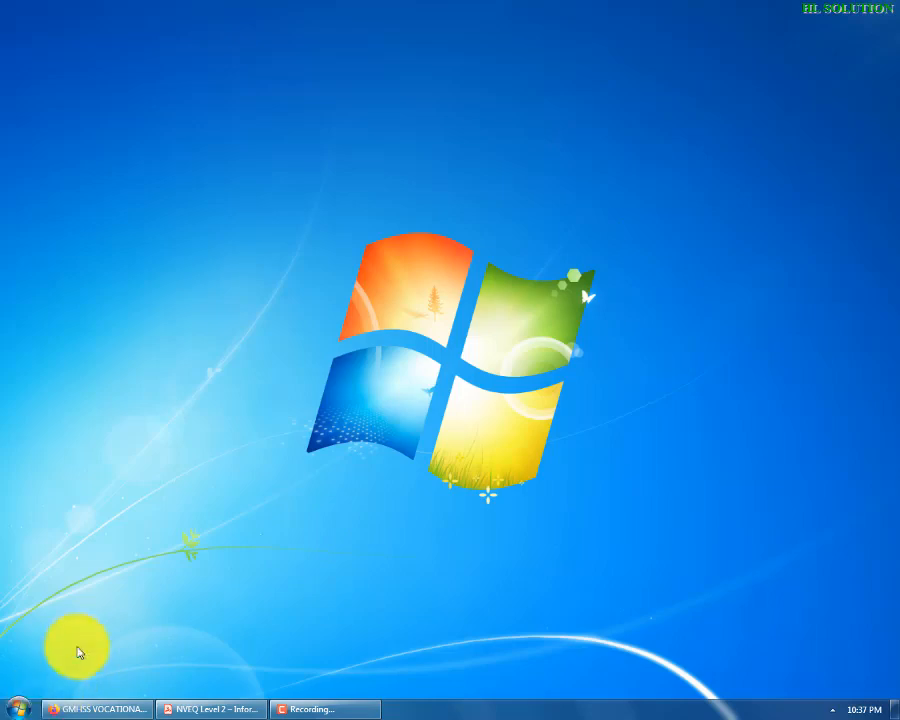
- Find Word 2016 in the list of all installed programs and pin it to the Start menu
click(22, 710)
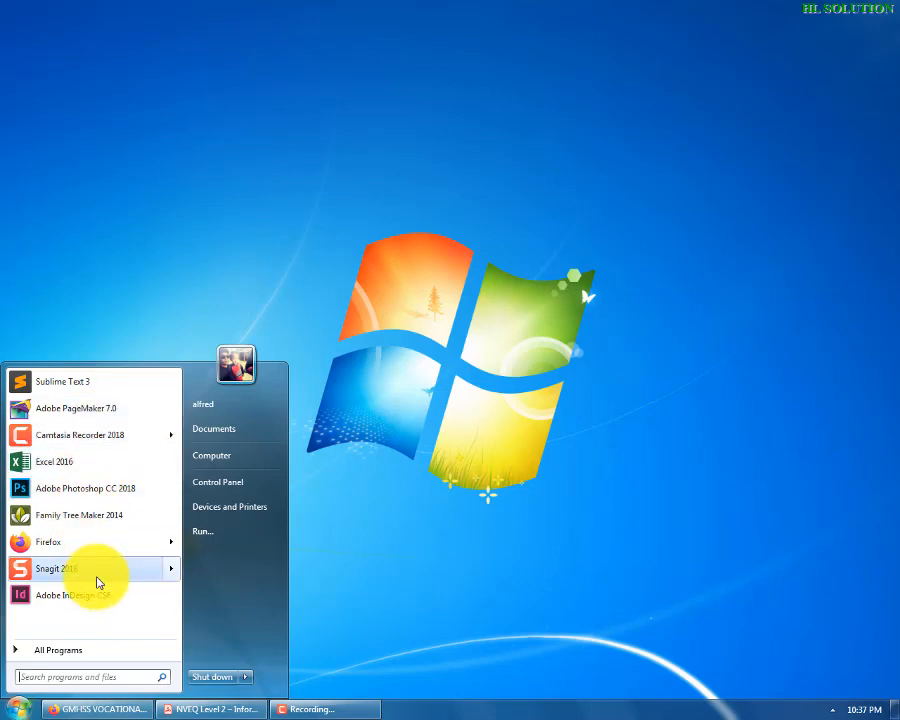
click(66, 651)
scroll(100, 538, down, 3)
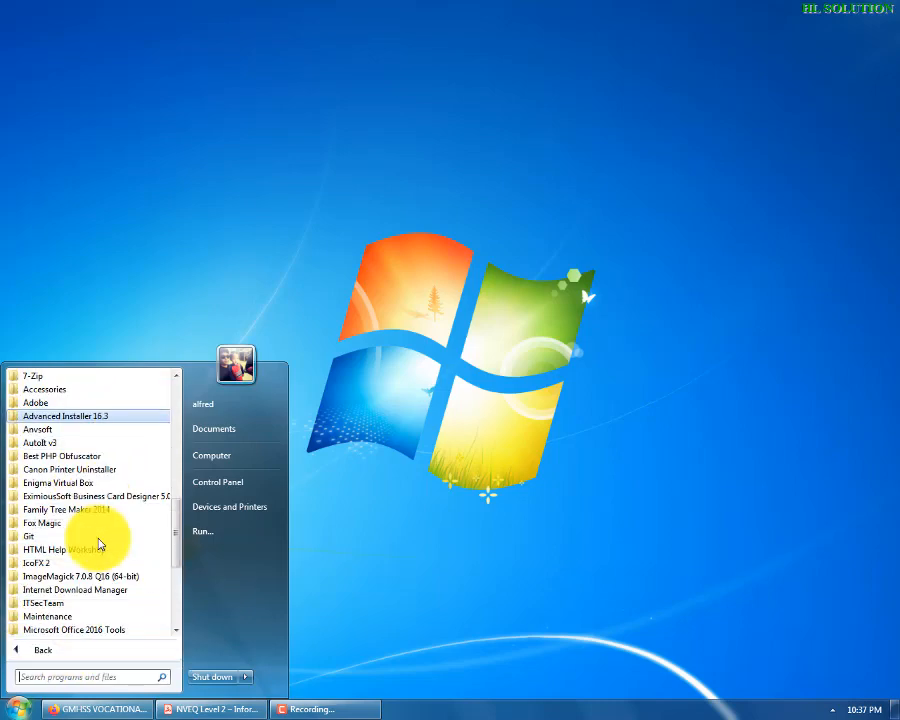
scroll(60, 552, down, 2)
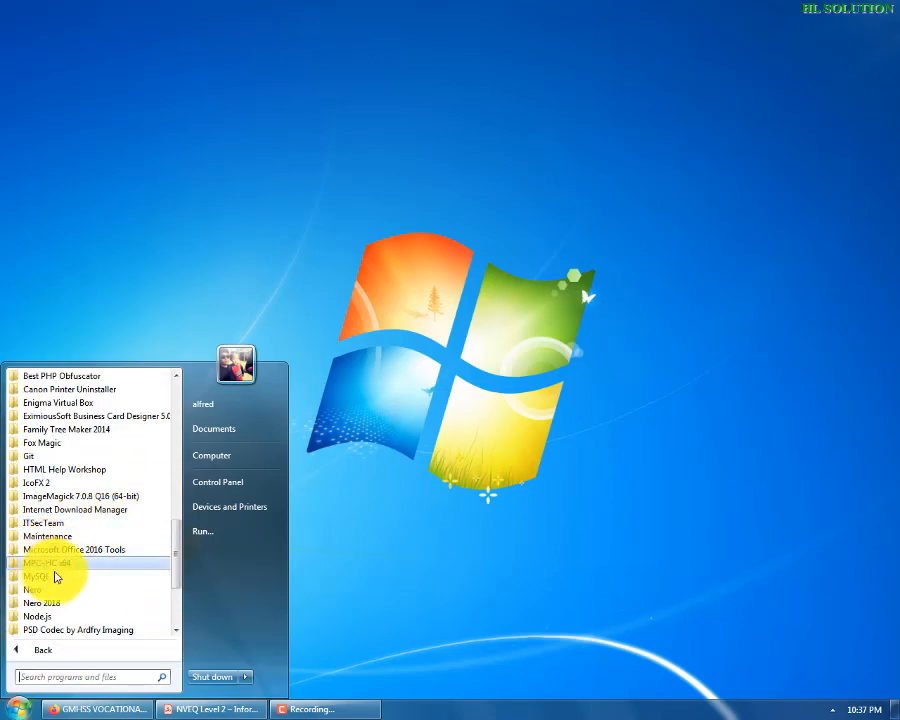
scroll(61, 492, down, 2)
scroll(63, 483, down, 1)
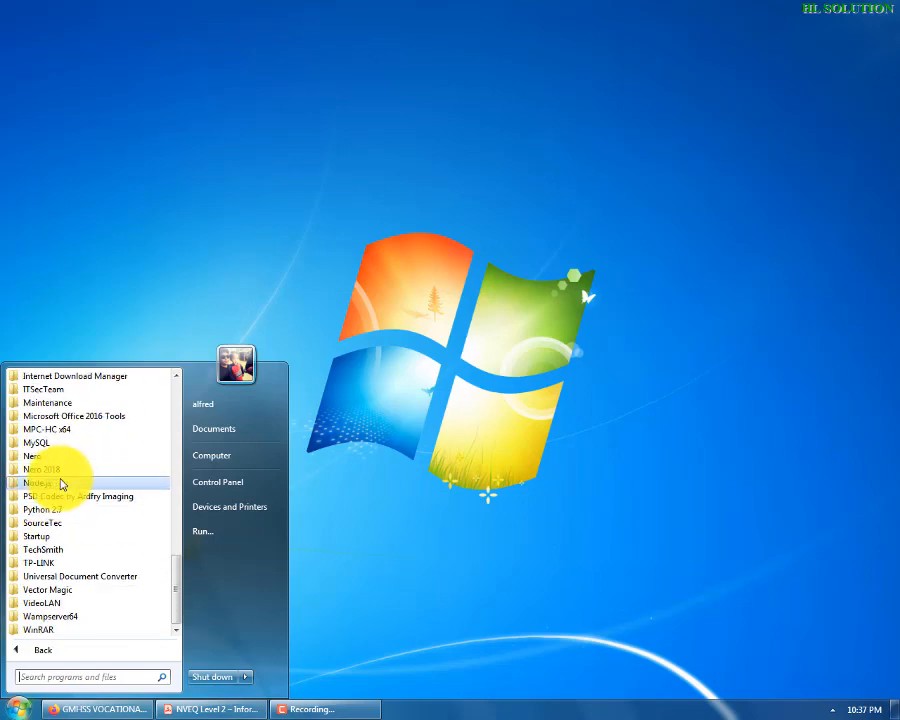
scroll(90, 517, up, 3)
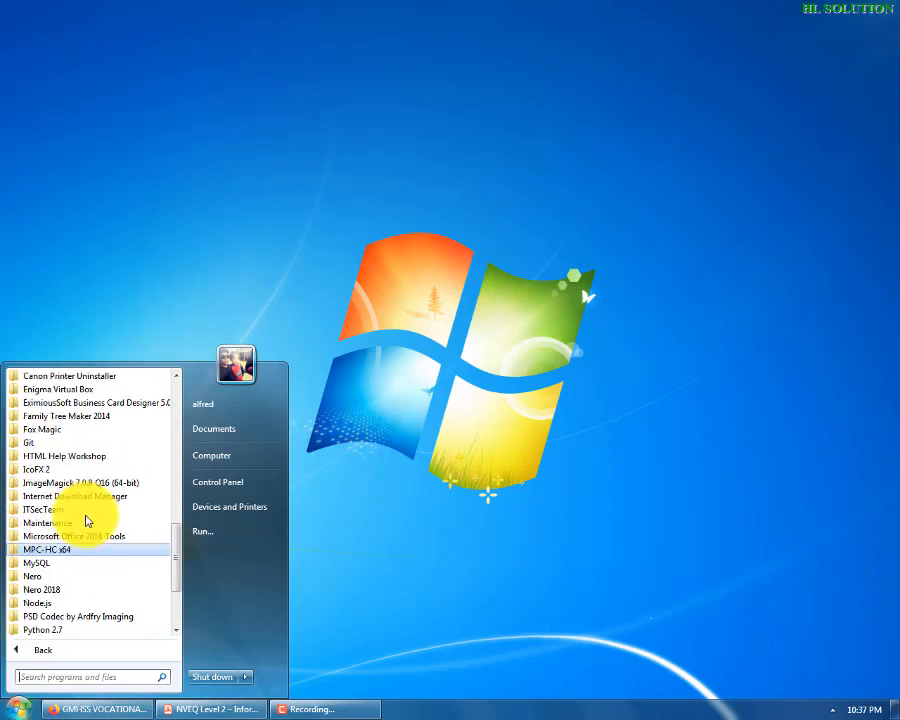
scroll(72, 524, up, 7)
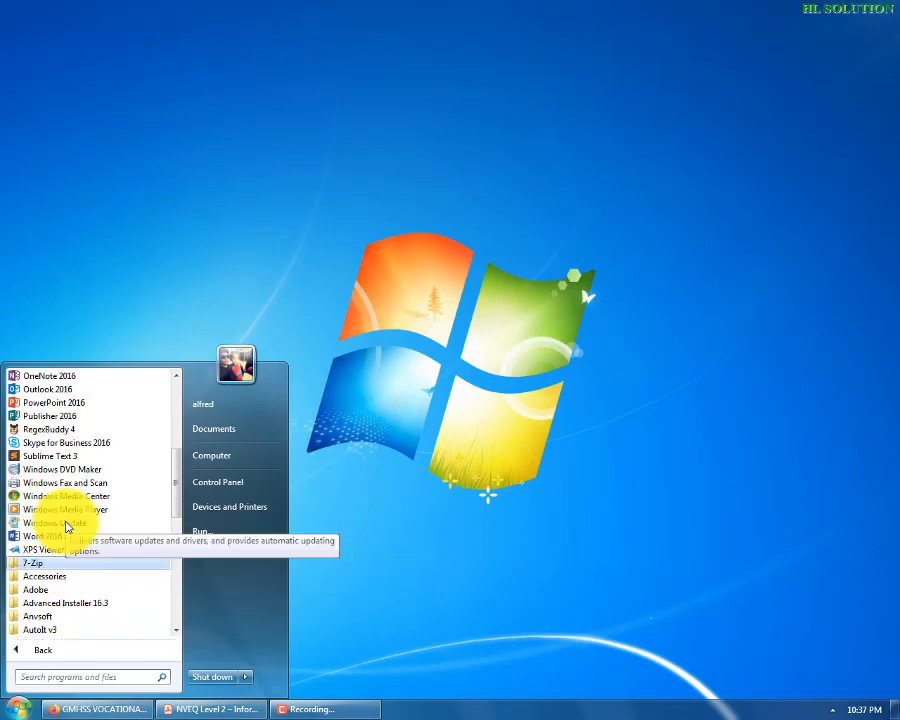
scroll(40, 464, up, 2)
scroll(50, 550, down, 2)
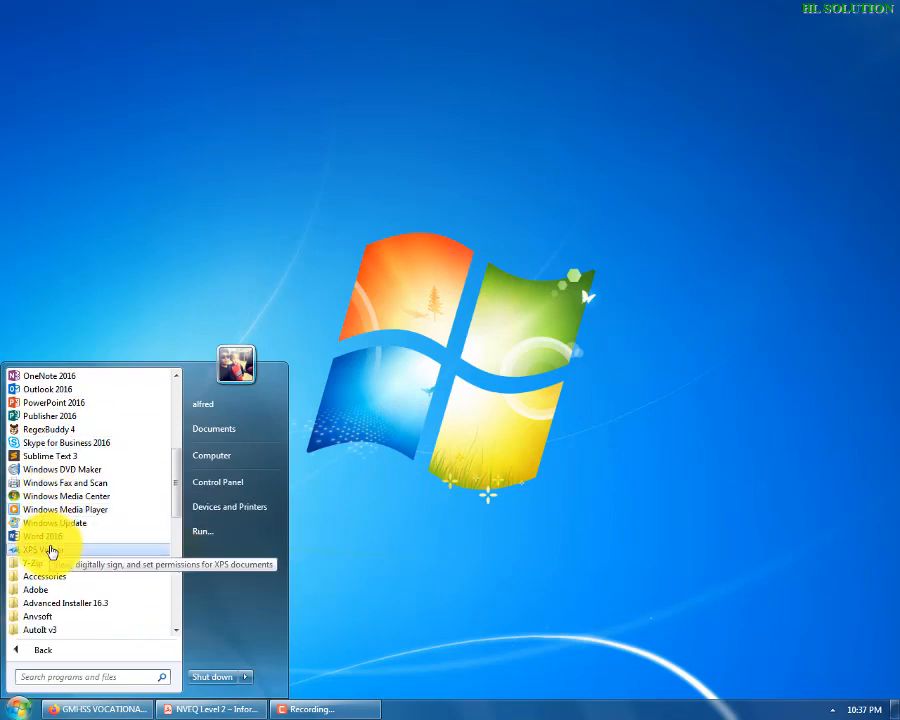
right_click(45, 540)
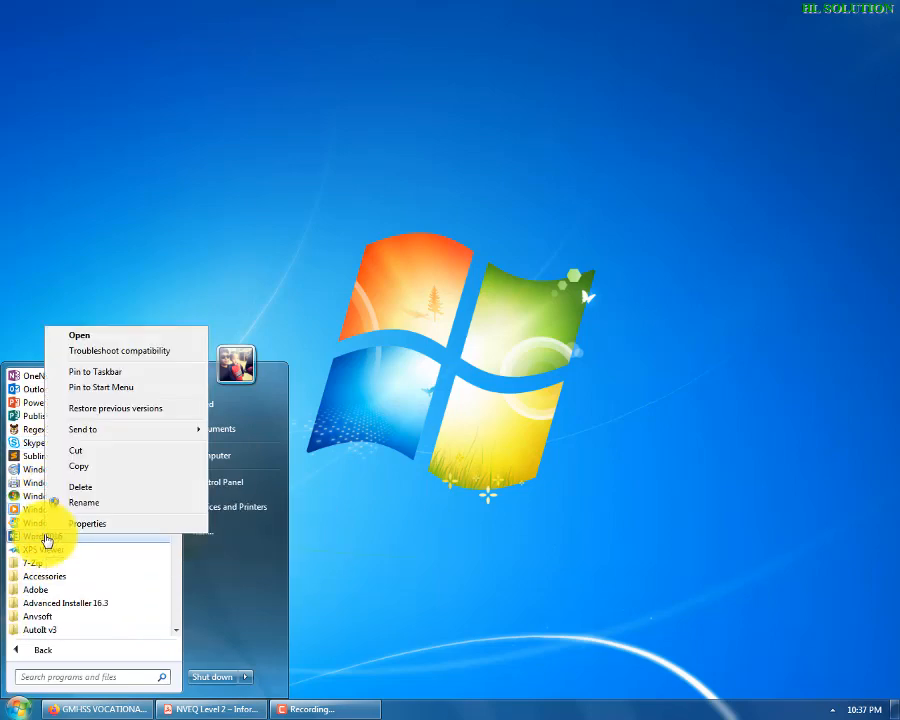
click(101, 394)
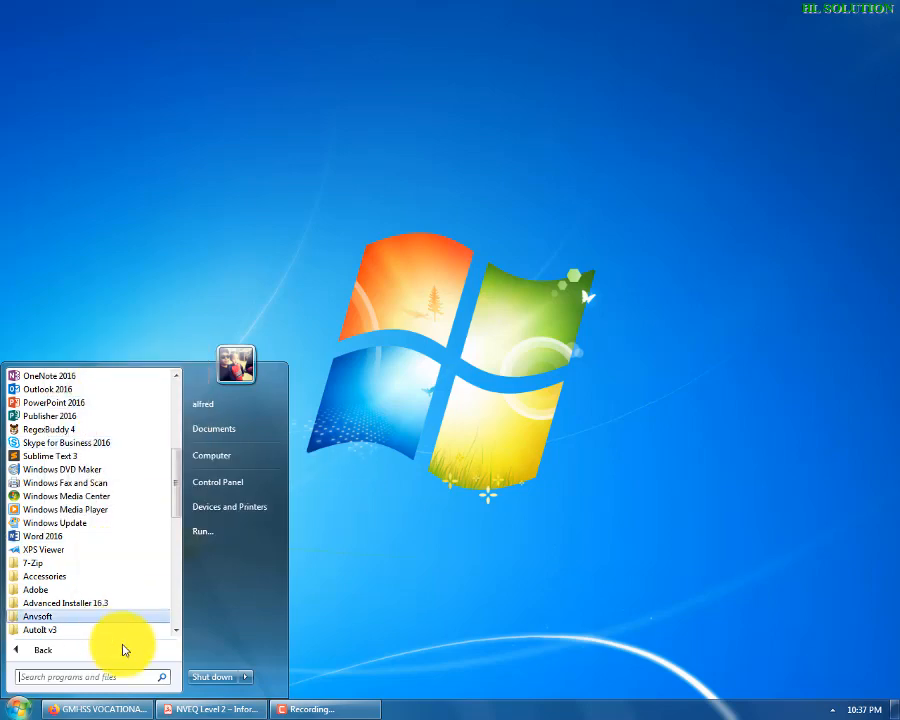
- Reopen the Start menu and move the pinned Word 2016 entry to just above Excel 2016
click(331, 617)
click(14, 703)
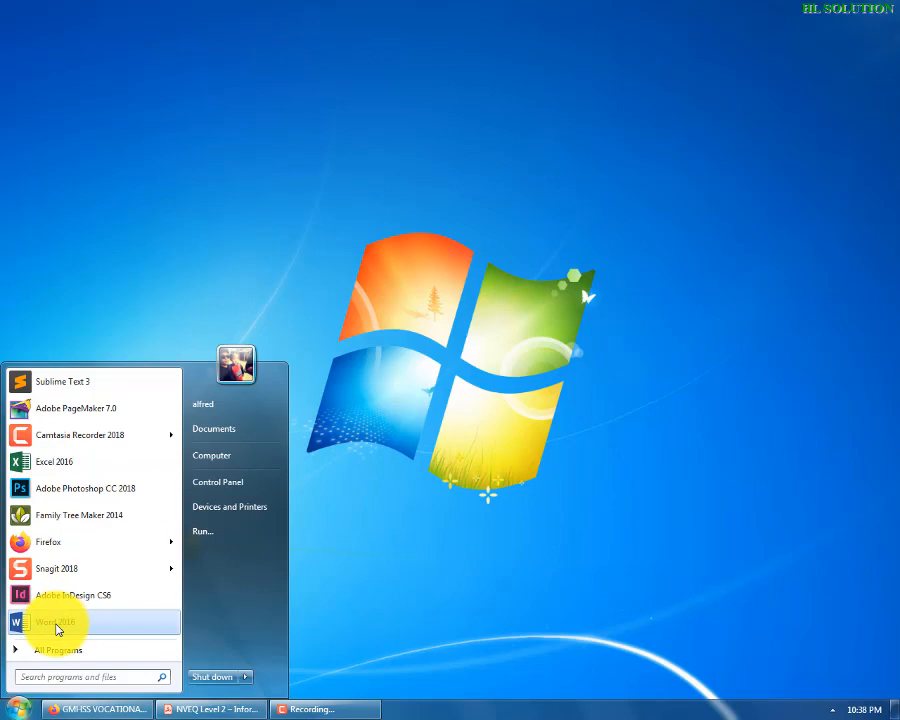
drag(57, 630, 66, 450)
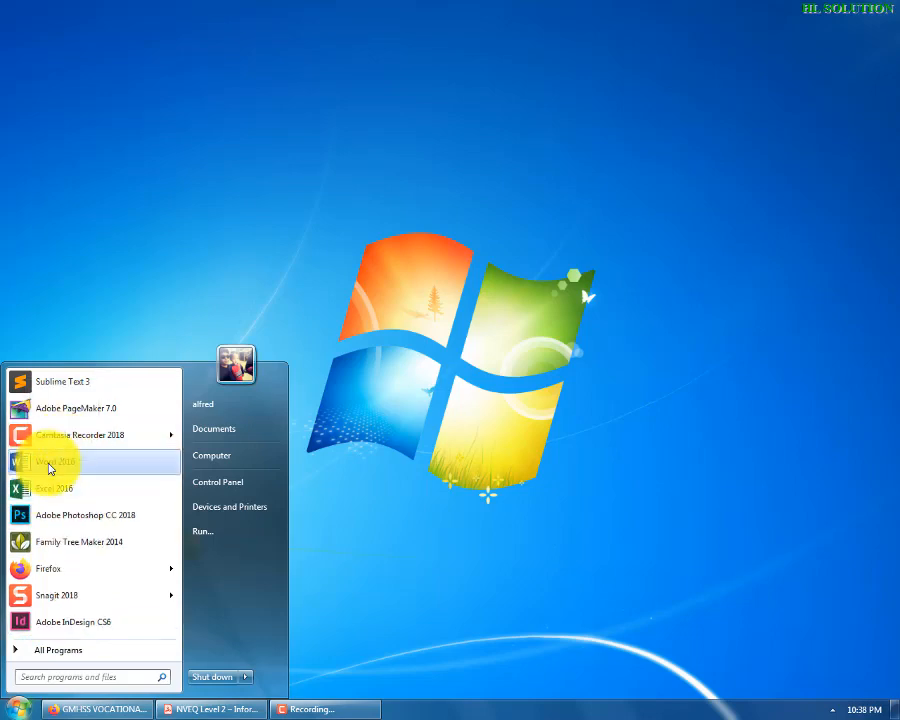
- Launch Word 2016 and create a new blank document
click(70, 464)
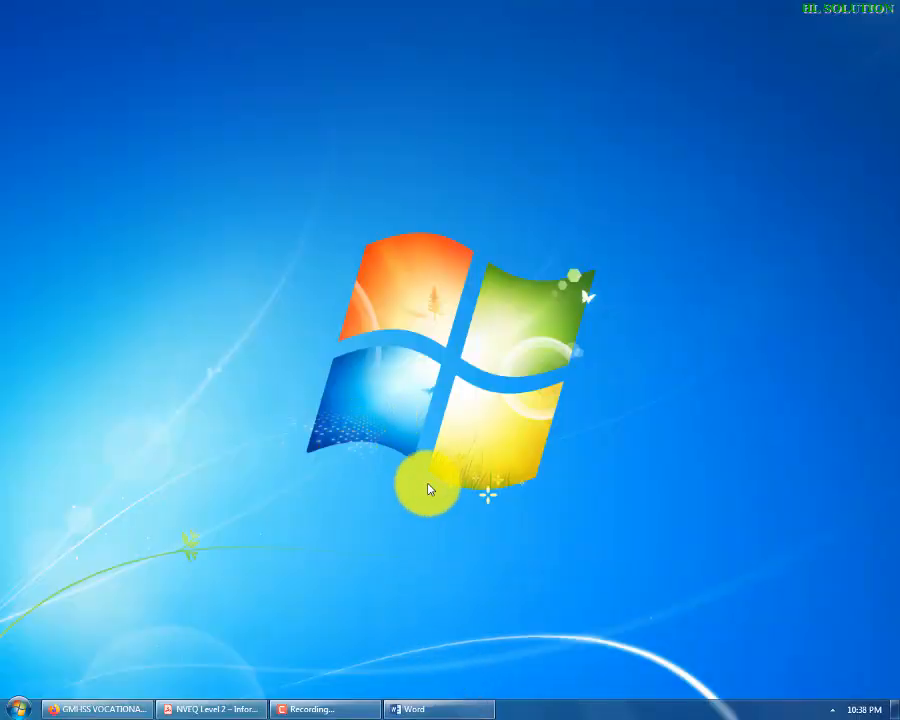
right_click(655, 355)
click(466, 652)
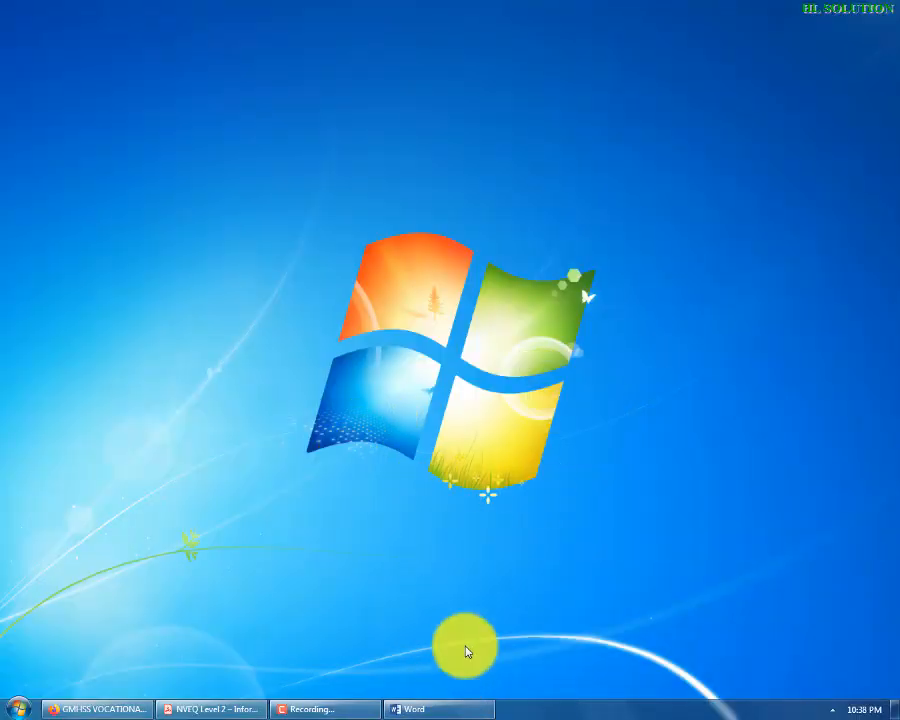
click(445, 706)
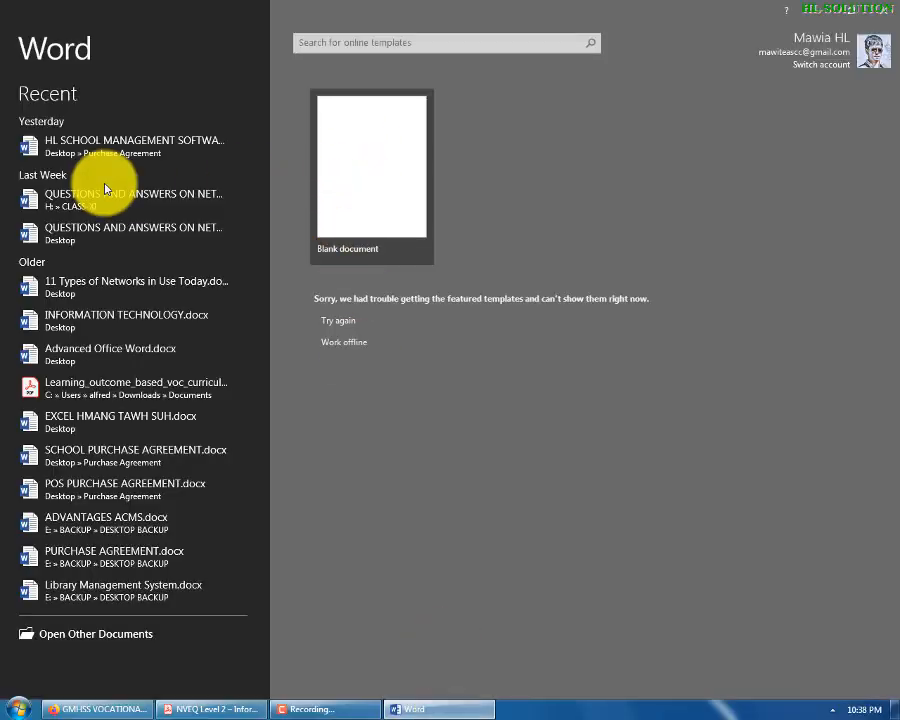
click(383, 212)
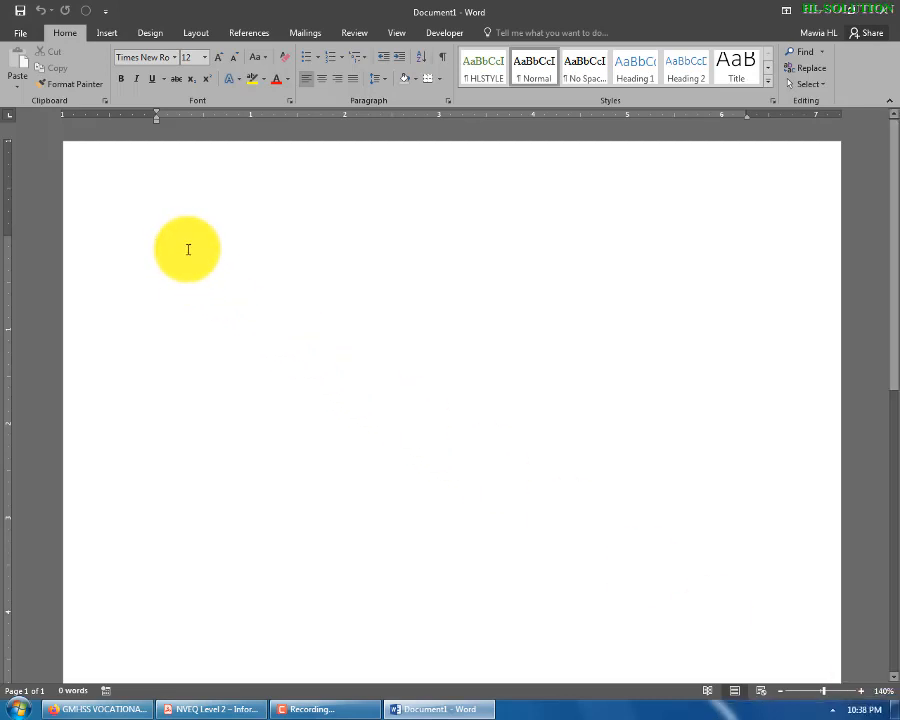
- Generate placeholder paragraphs with =lorem() and justify all of the document's text
text(=lorem)
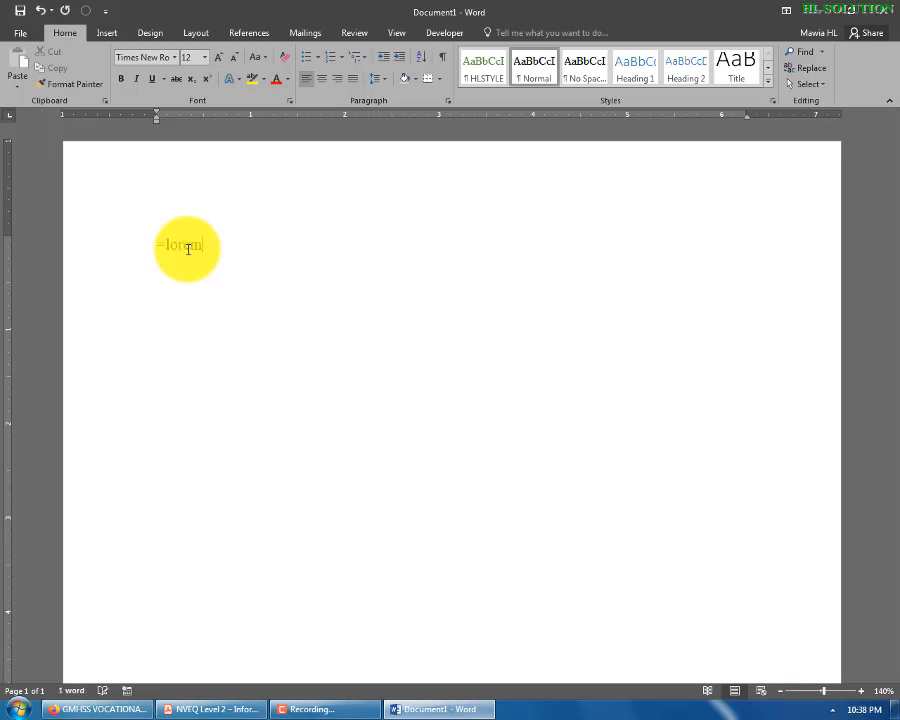
text(())
key(Return)
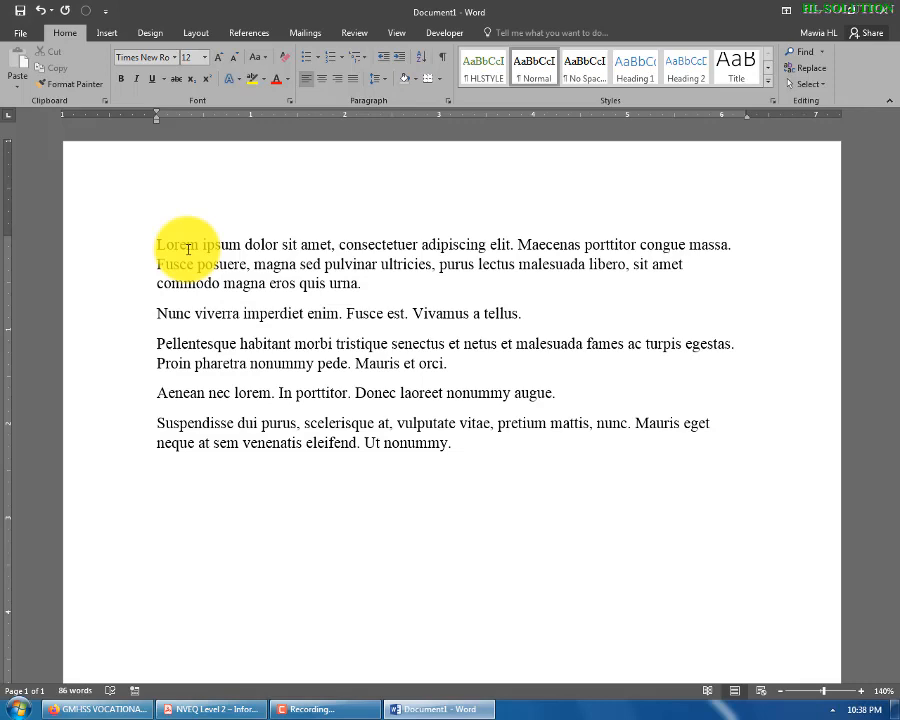
key(ctrl+a)
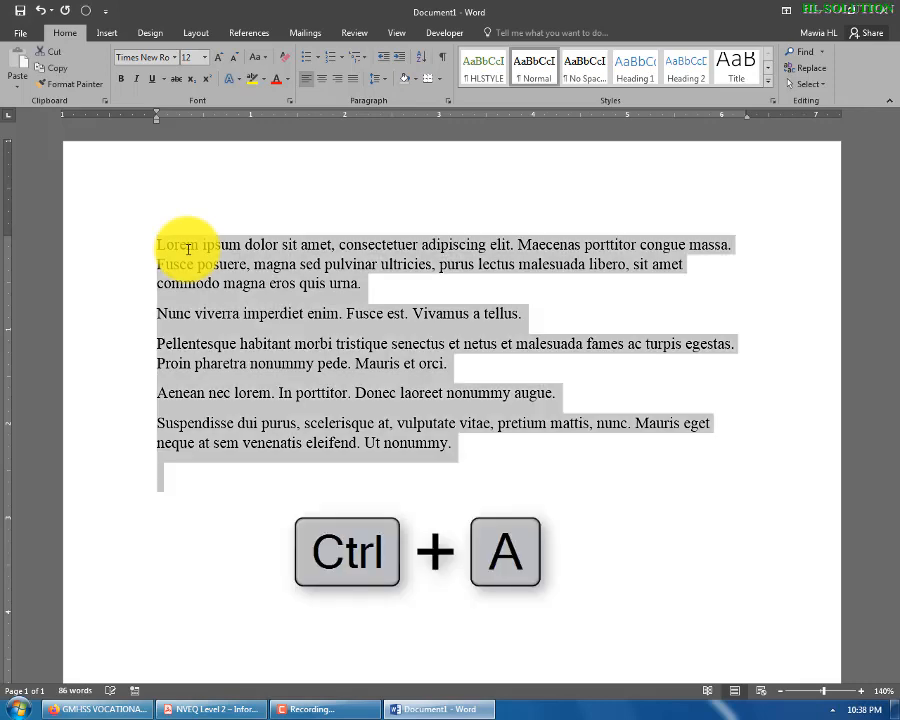
key(ctrl+j)
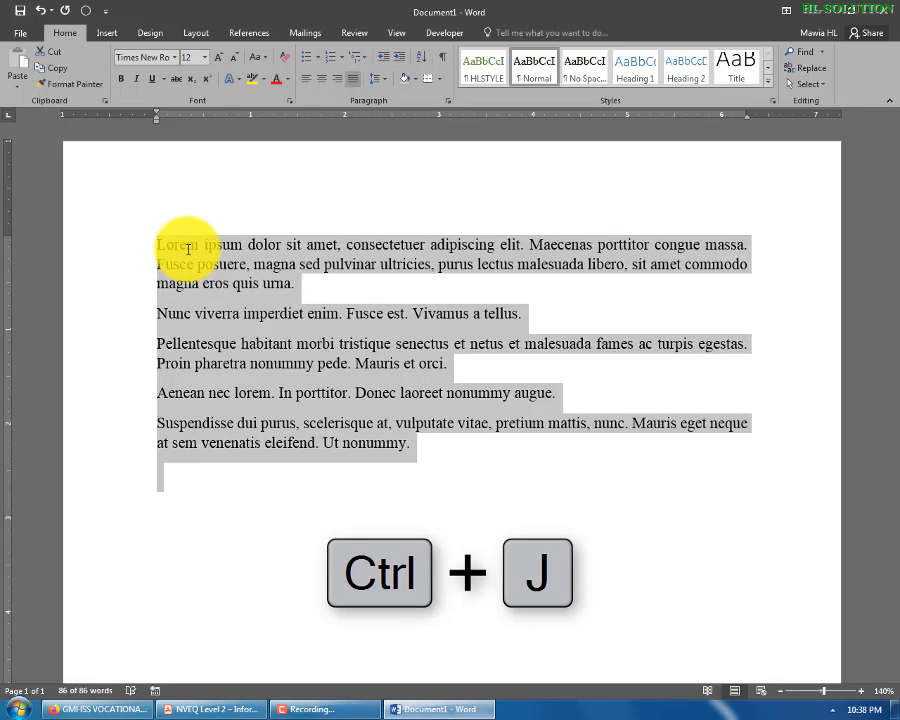
- Generate more filler text below the lorem ipsum paragraphs with =rand(10,12)
click(226, 480)
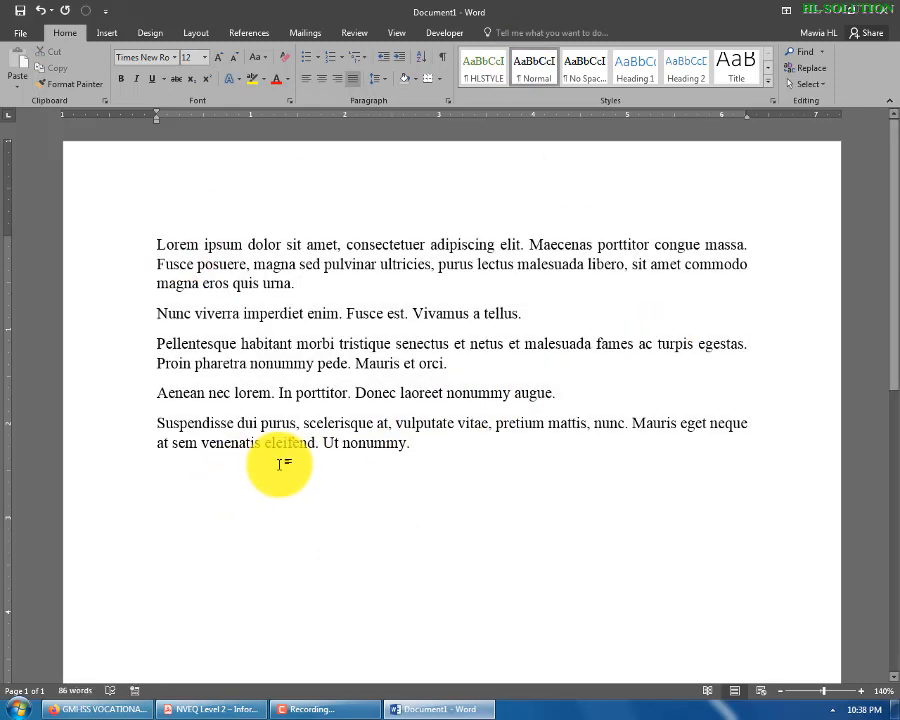
text(=rand(10,12)
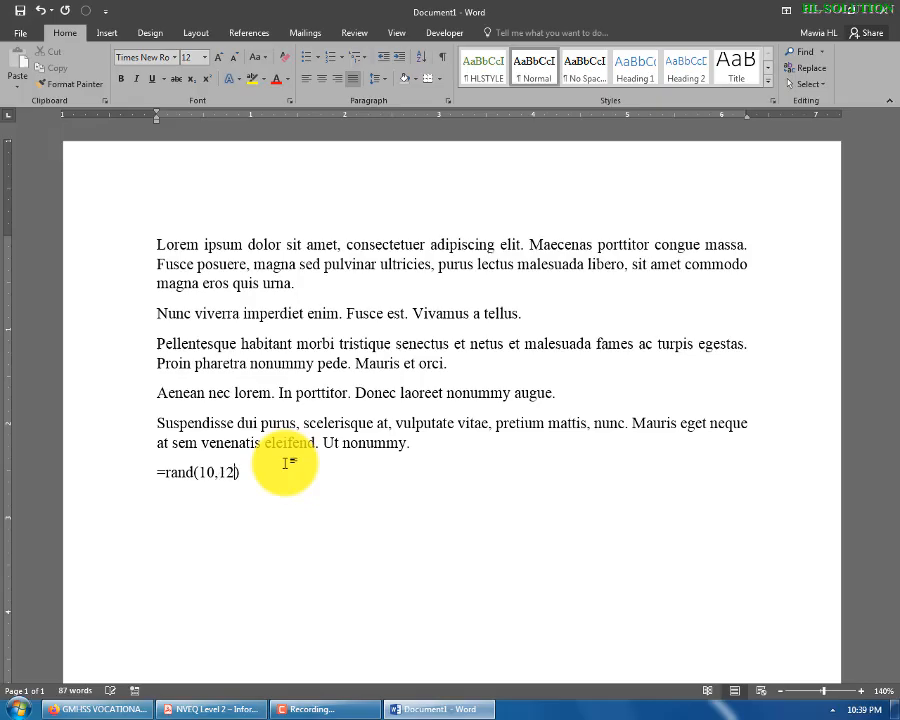
key(Return)
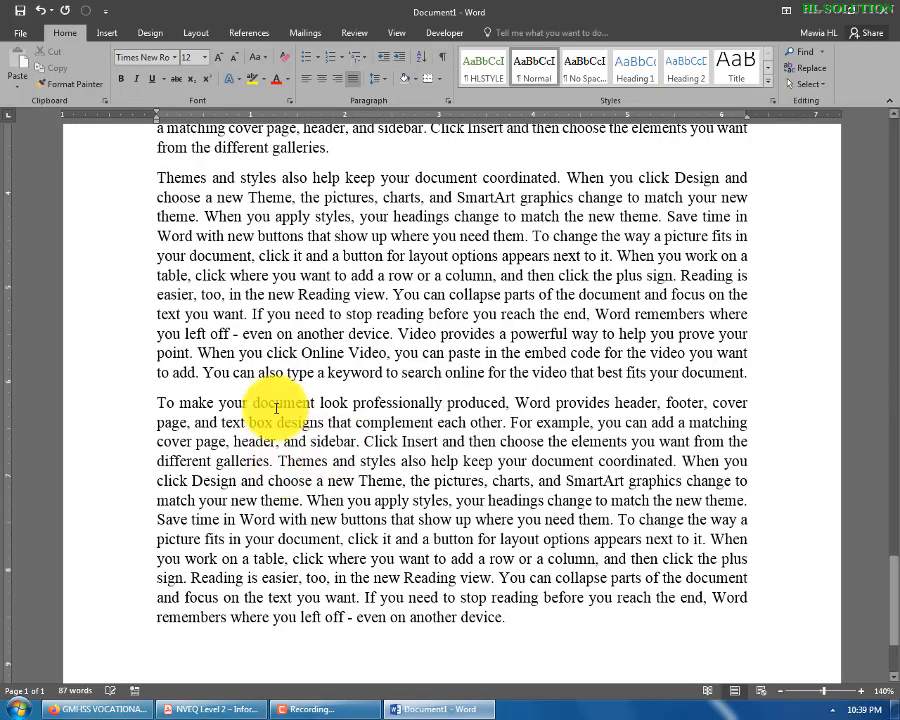
- Look through the generated text across the pages and return to the beginning of the document
scroll(289, 460, up, 10)
scroll(289, 400, up, 15)
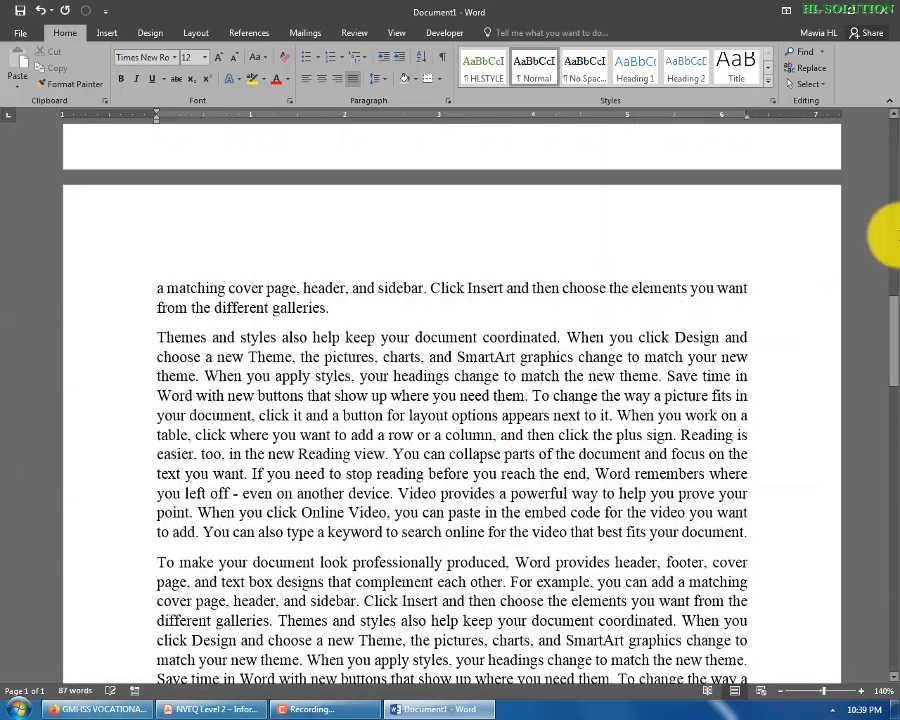
drag(895, 328, 893, 124)
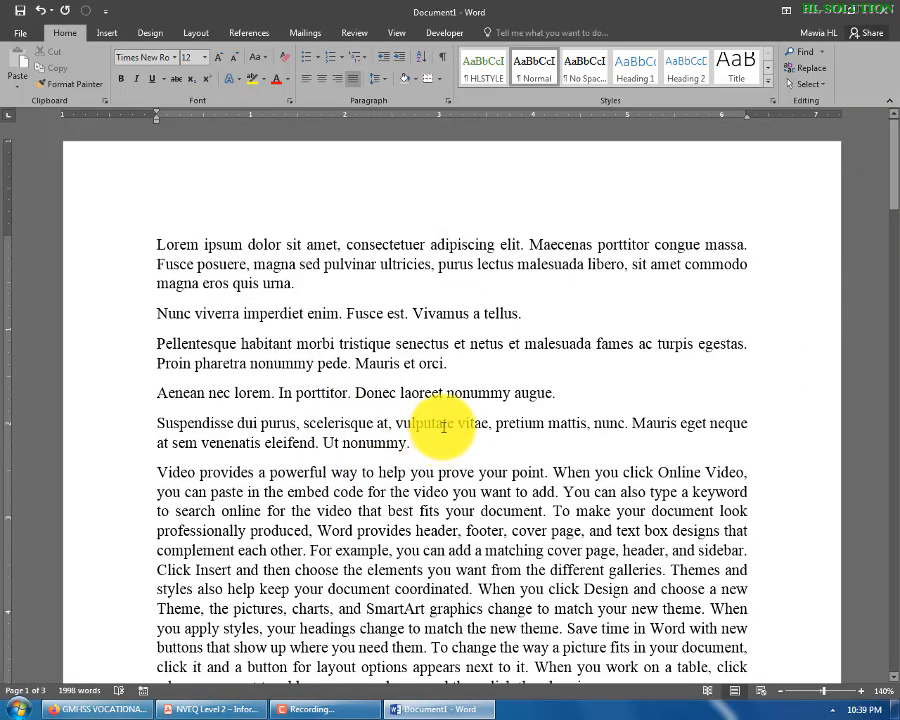
scroll(443, 425, down, 13)
scroll(381, 489, up, 1)
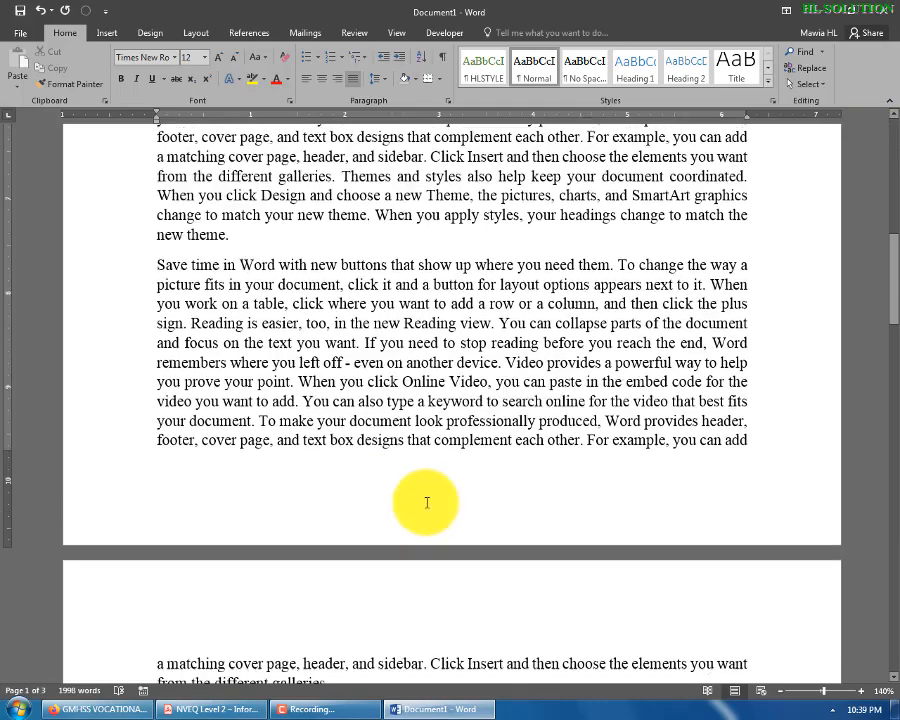
scroll(426, 502, up, 12)
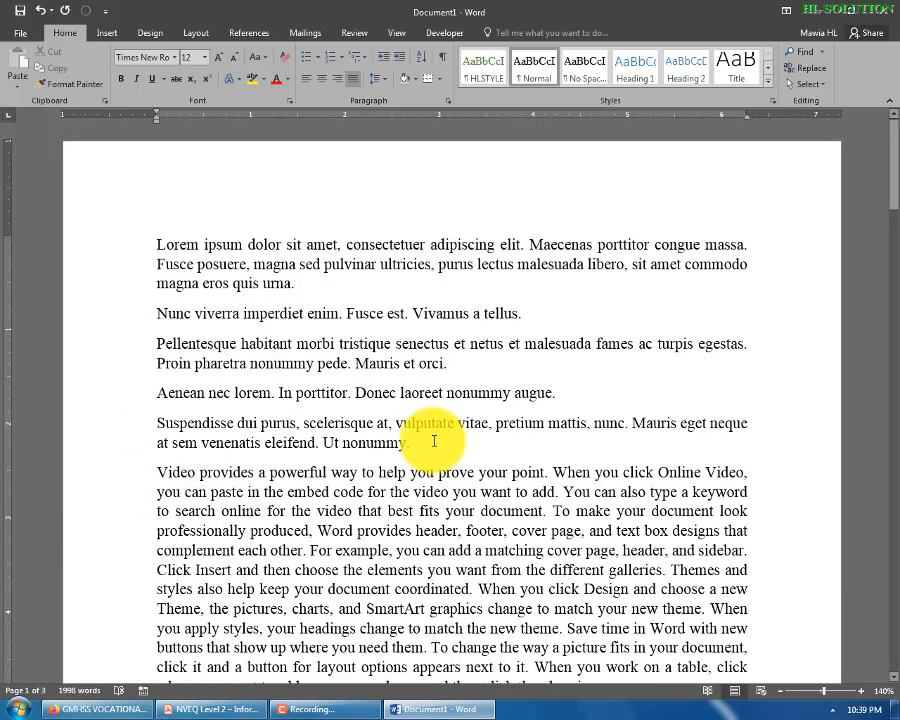
scroll(445, 415, down, 4)
scroll(432, 415, up, 4)
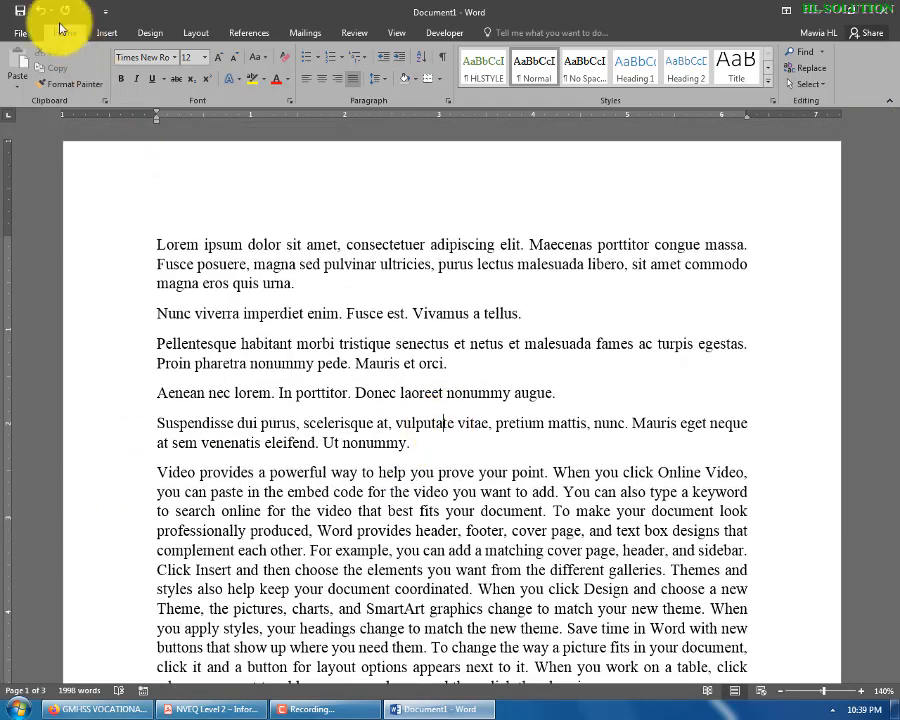
- Examine the page number designs for the top and bottom of the page, and the first page's bottom margin
click(107, 34)
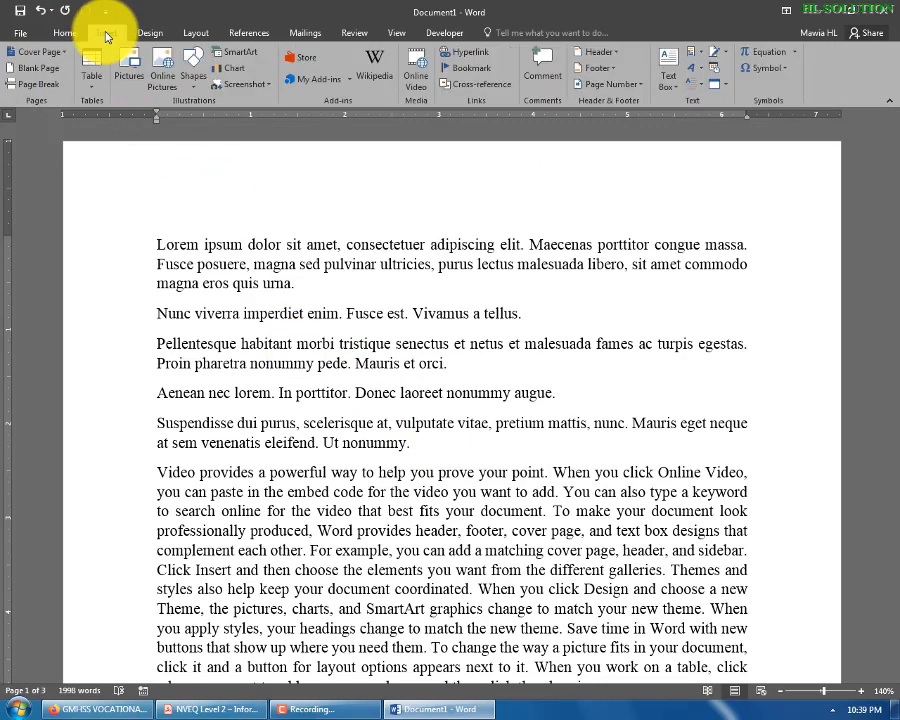
click(637, 89)
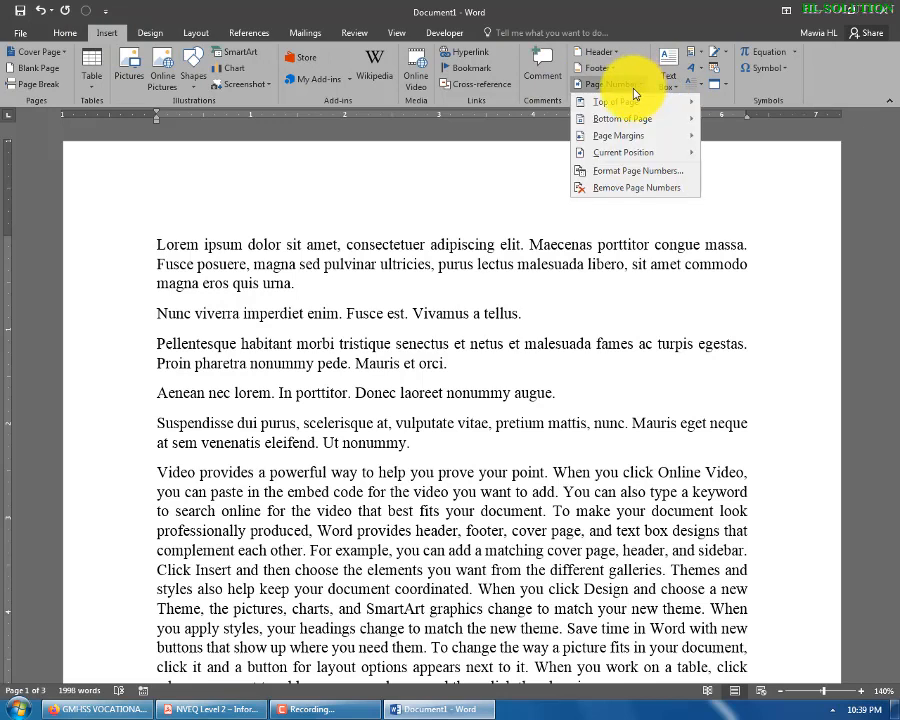
mouse_move(631, 103)
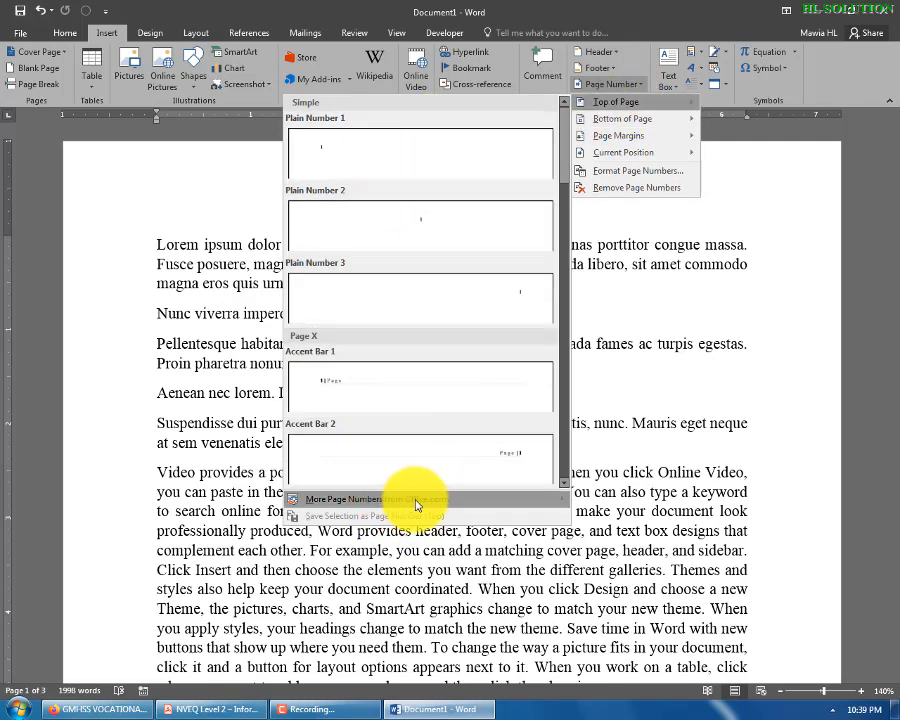
mouse_move(424, 505)
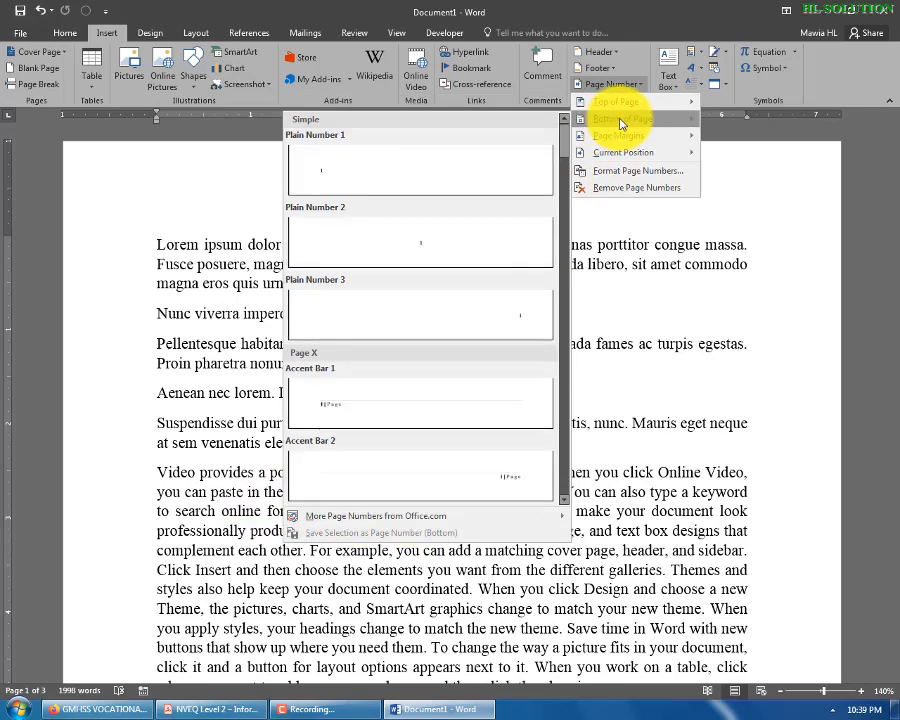
click(200, 228)
scroll(350, 540, down, 10)
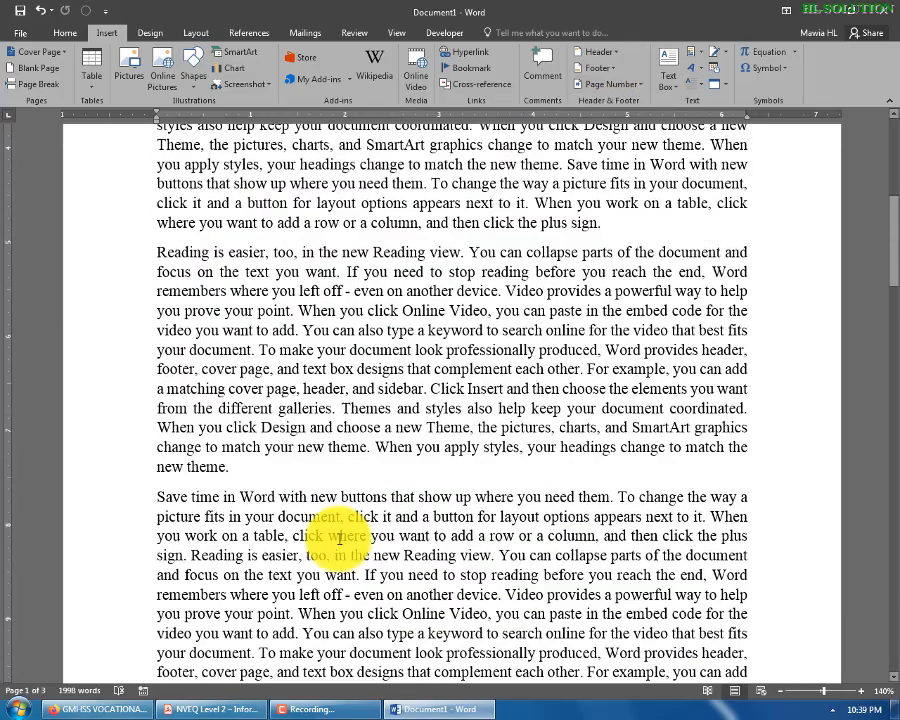
scroll(510, 406, down, 1)
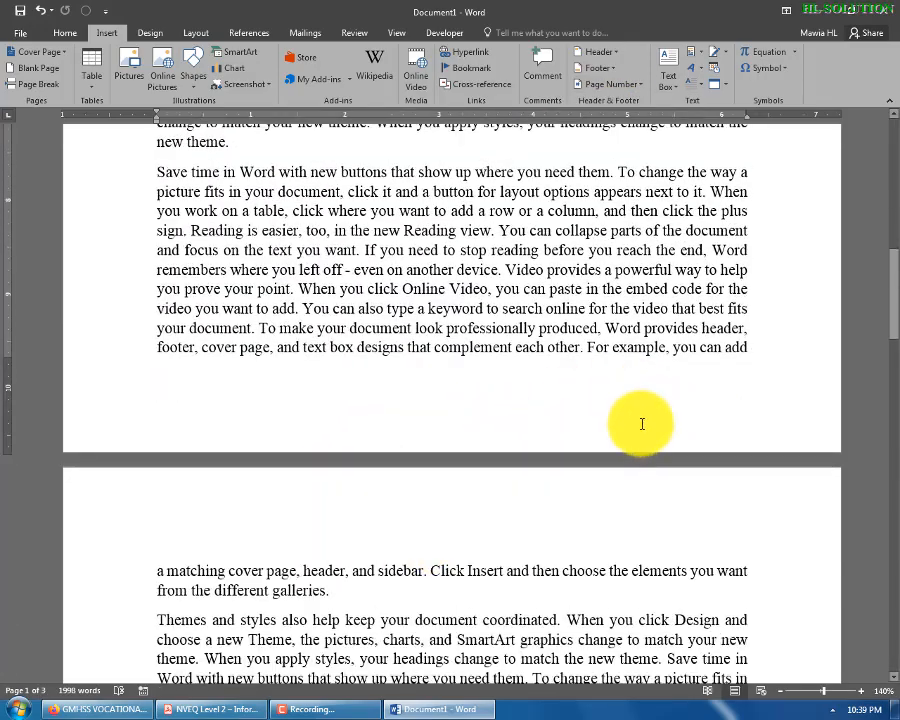
- Insert a page number at the bottom of the page using the Accent Bar 2 design
scroll(600, 380, up, 8)
scroll(595, 320, up, 3)
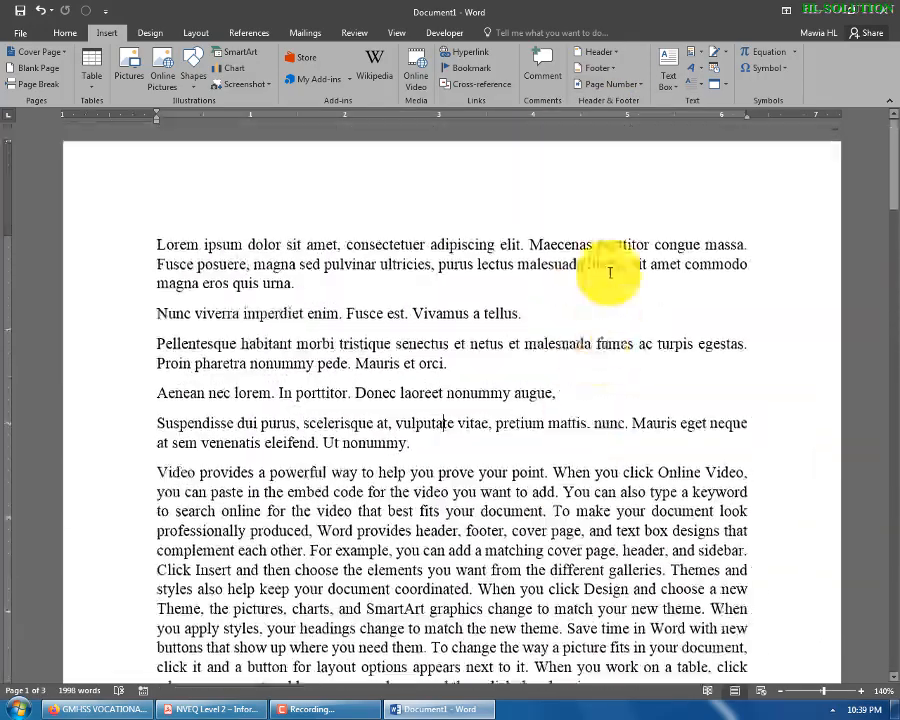
click(610, 86)
mouse_move(648, 121)
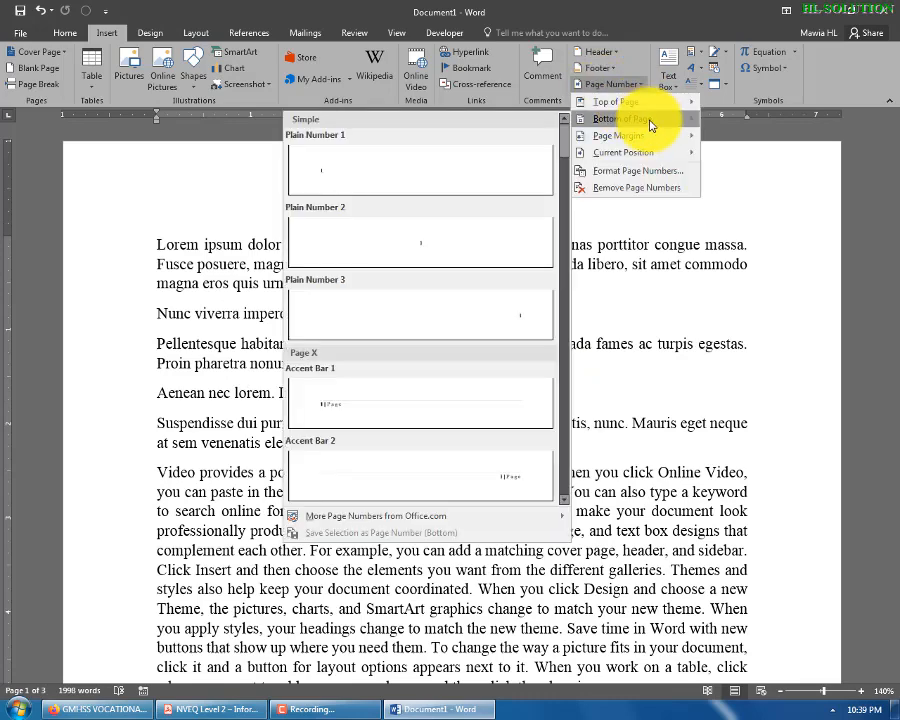
mouse_move(616, 140)
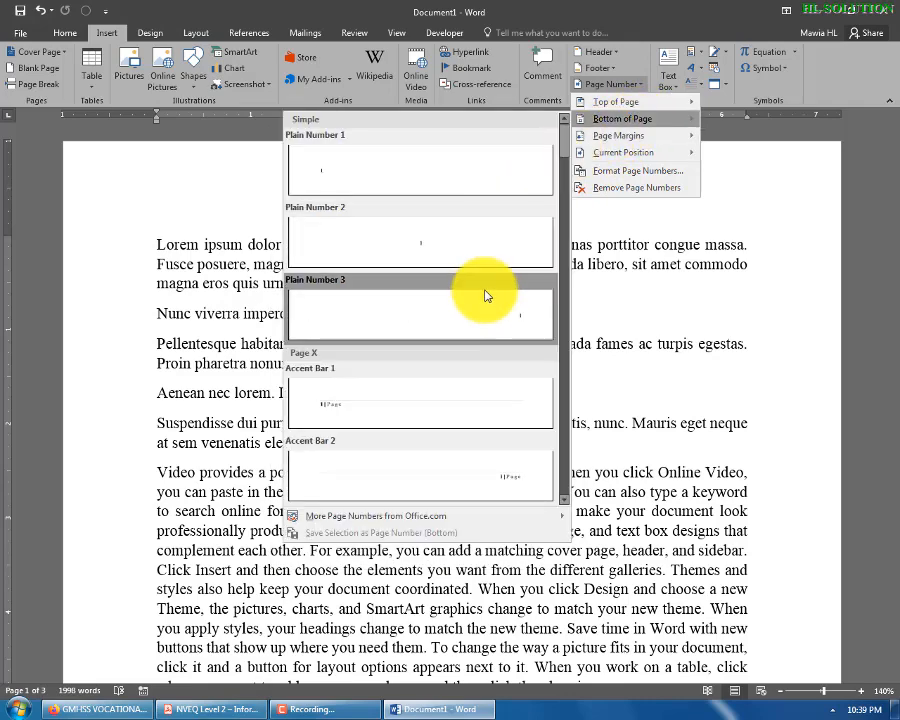
click(512, 484)
scroll(682, 510, down, 1)
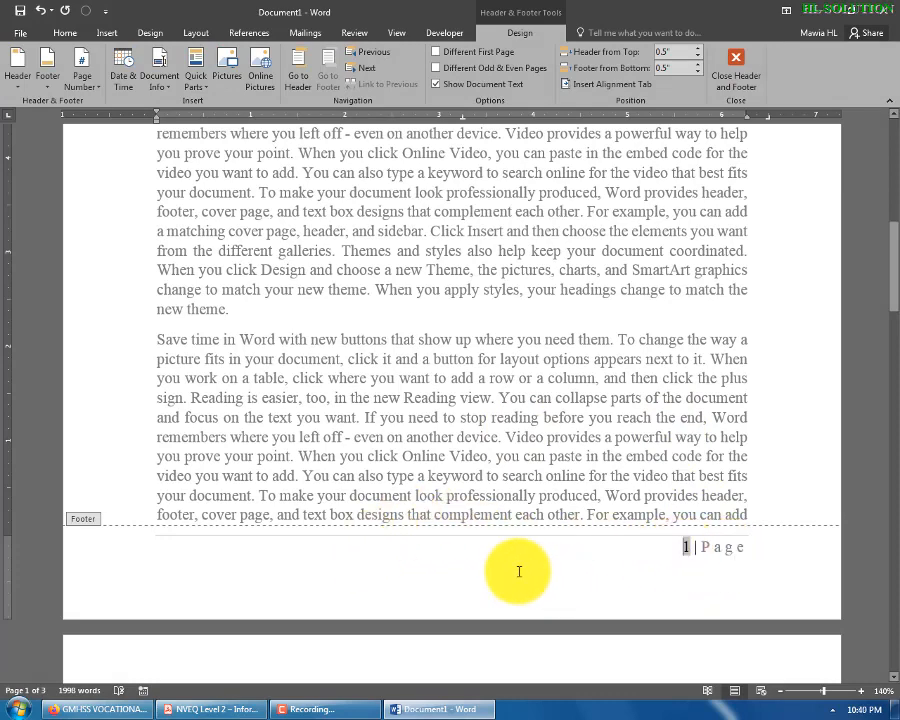
scroll(478, 536, up, 1)
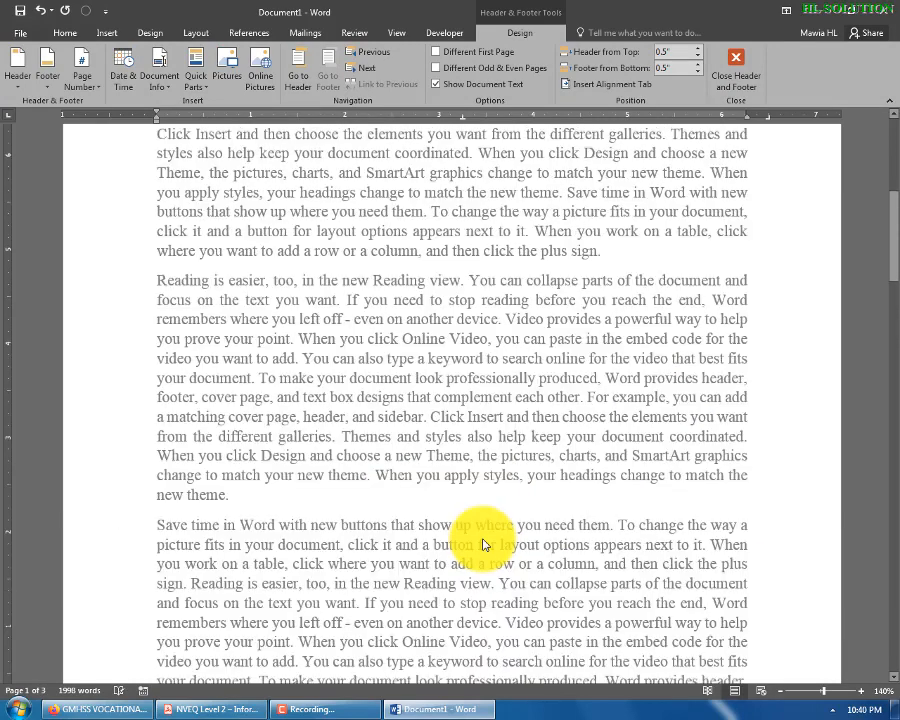
scroll(483, 540, down, 3)
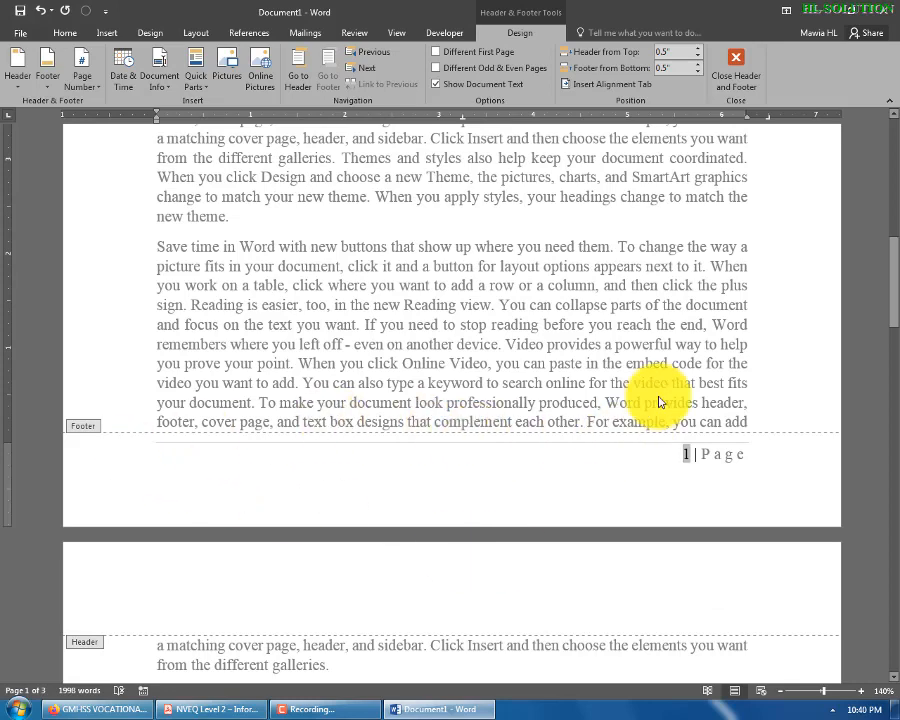
- Make the page number in the footer bold and blue
click(675, 463)
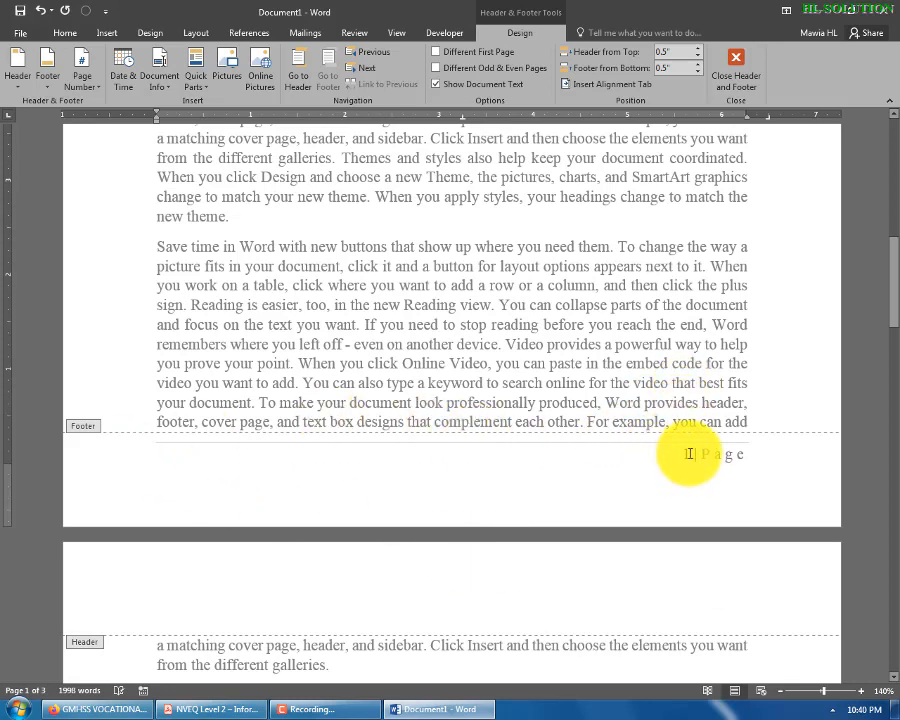
double_click(711, 452)
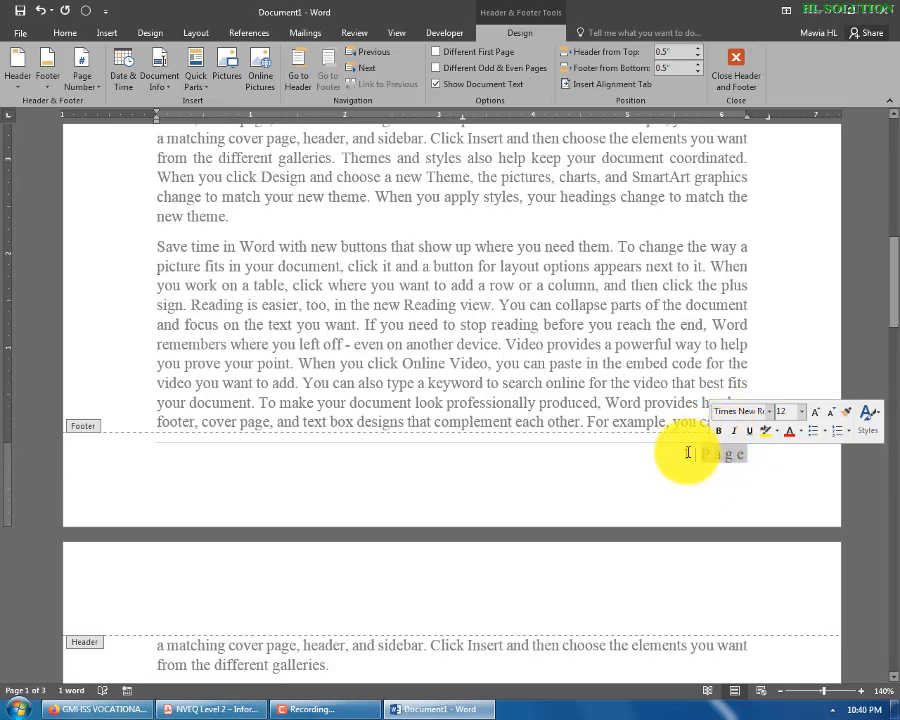
double_click(687, 453)
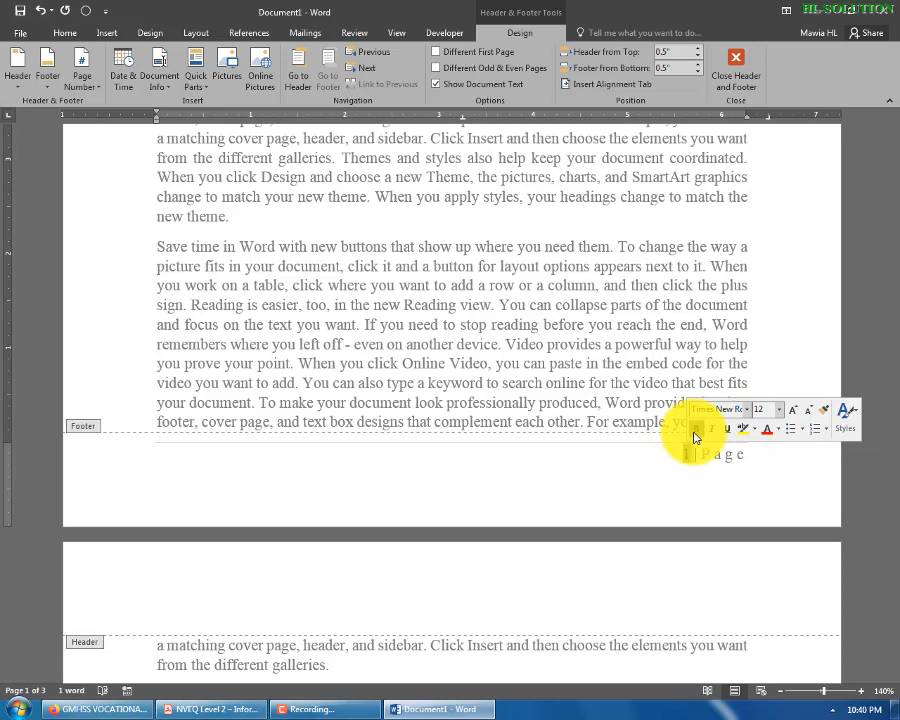
click(778, 429)
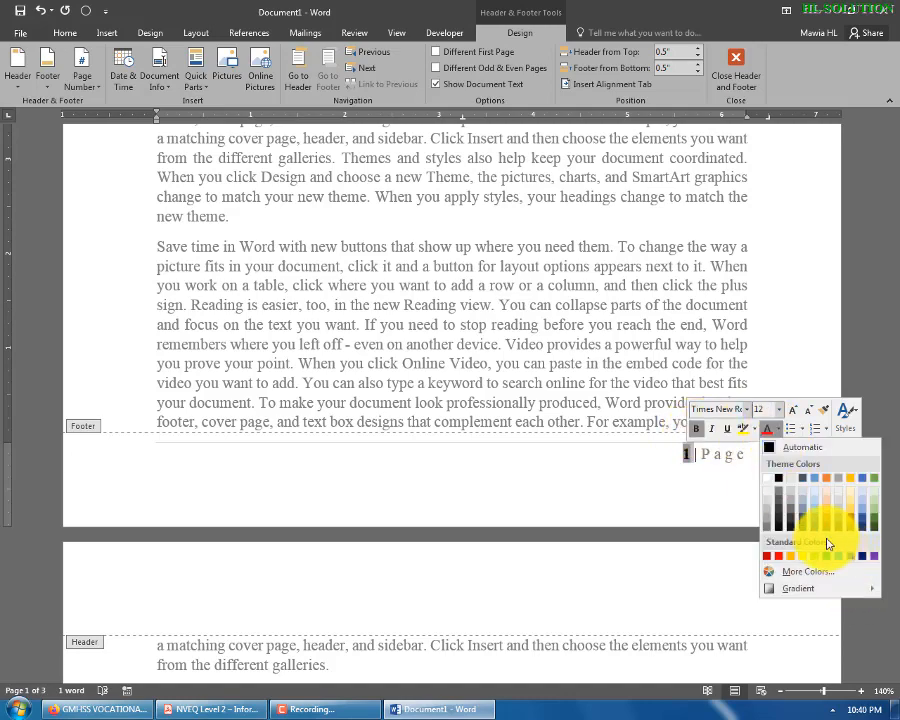
click(867, 480)
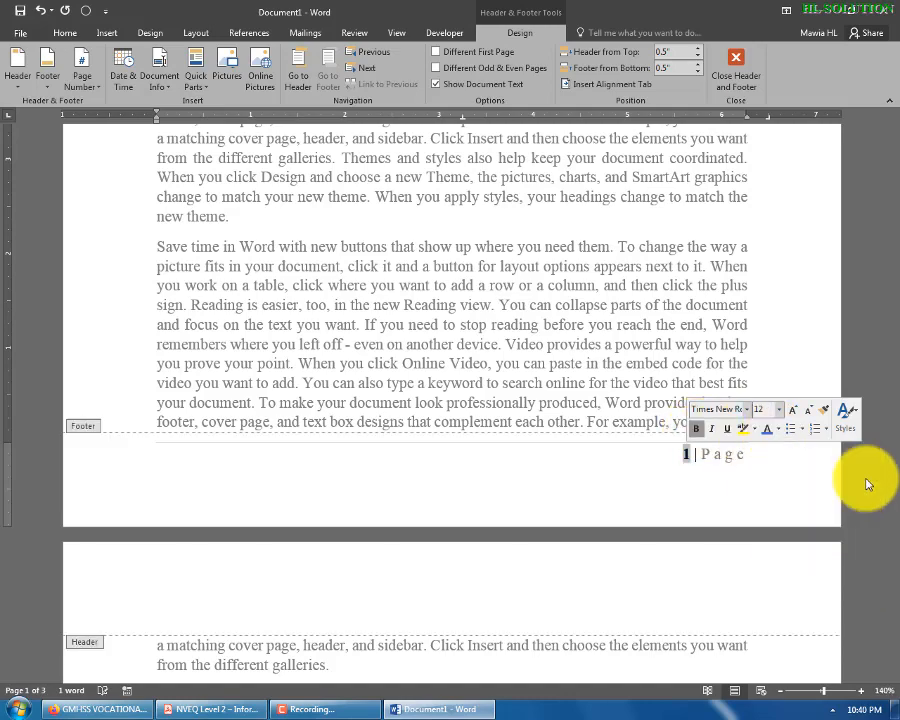
double_click(508, 410)
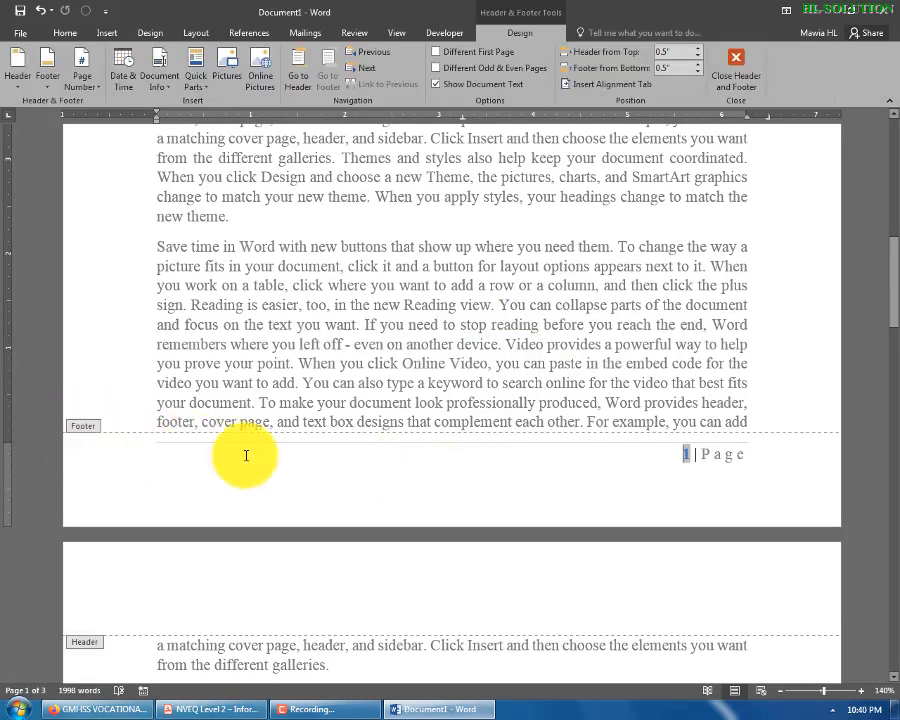
- Enter FIRST DOCUMENT as the page header, return to the body text and check the header and footer on every page
scroll(412, 220, up, 15)
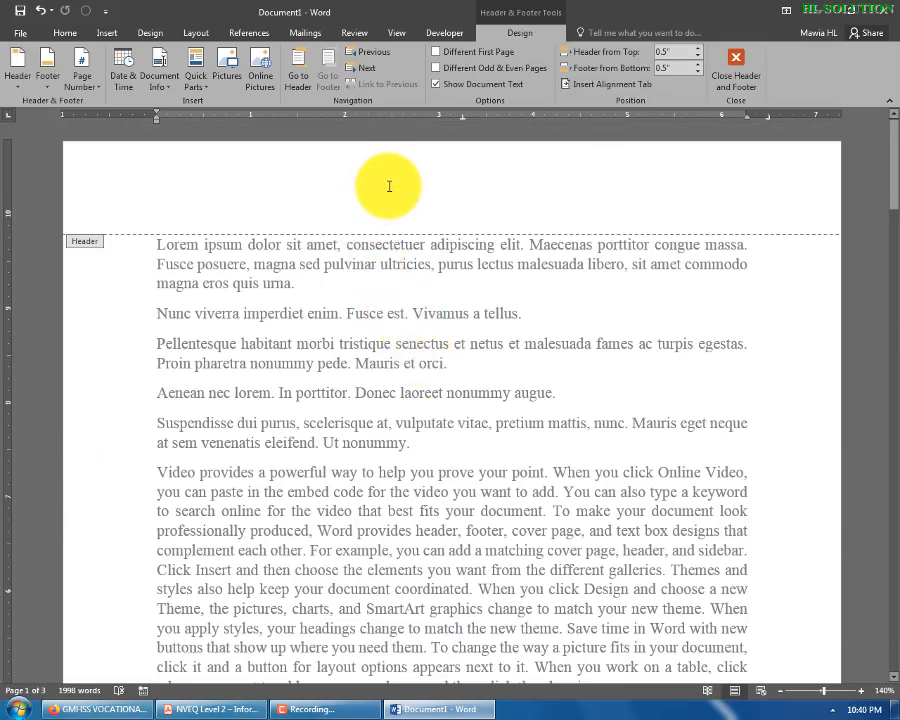
click(389, 186)
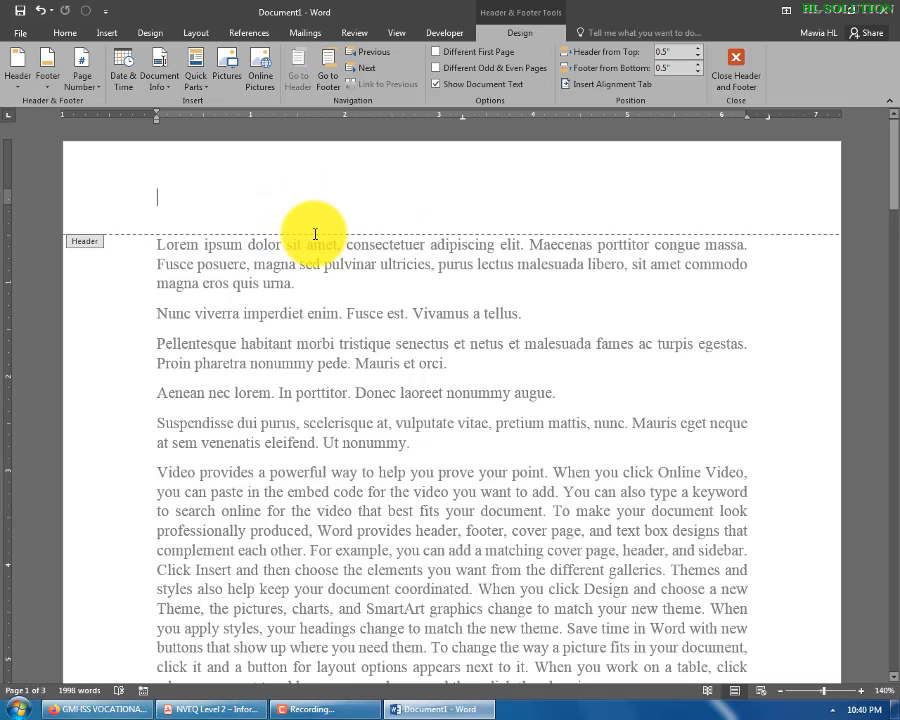
text(FIRST DOCUMENT)
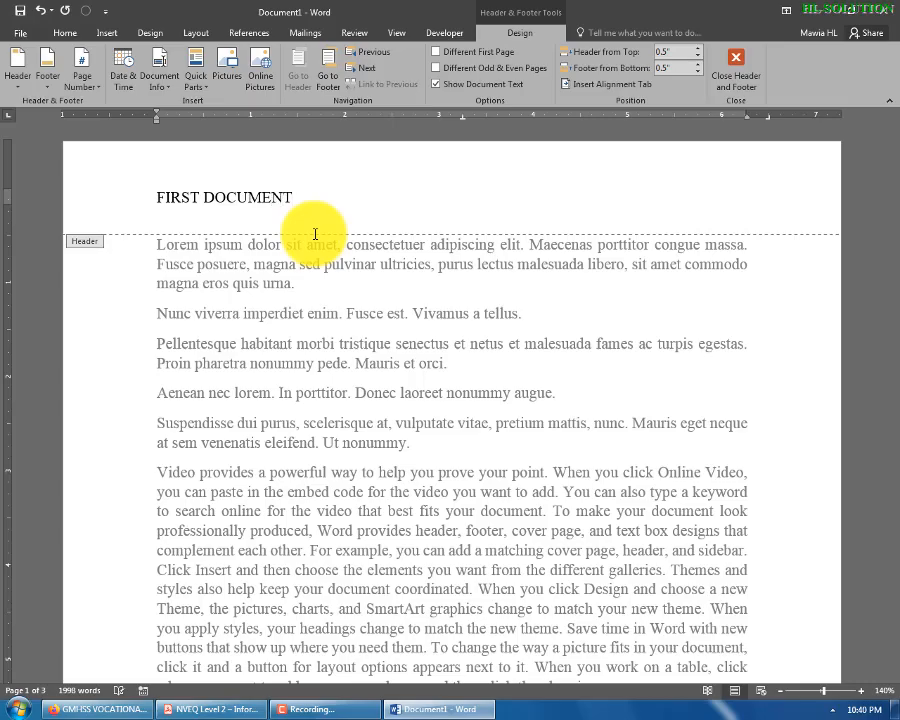
double_click(368, 288)
scroll(369, 420, down, 8)
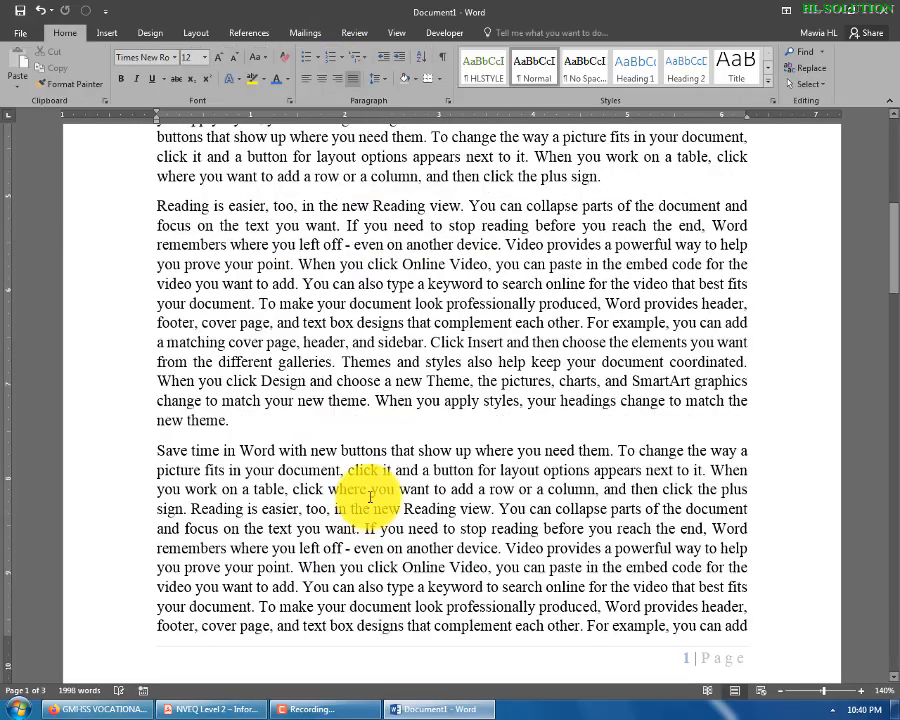
scroll(385, 495, down, 5)
scroll(700, 370, down, 3)
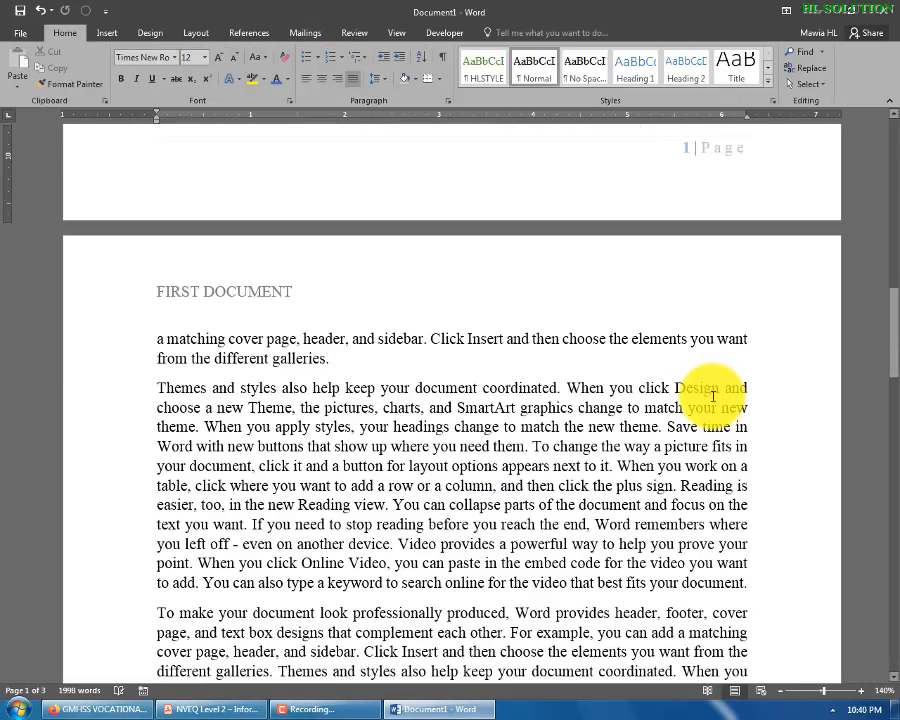
scroll(713, 396, down, 20)
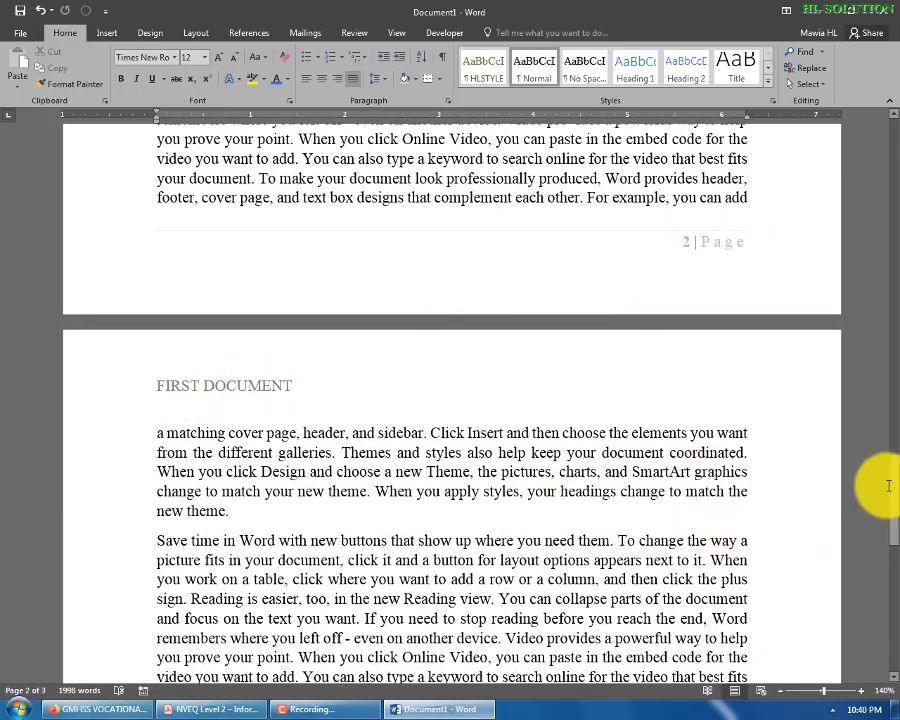
drag(888, 485, 870, 145)
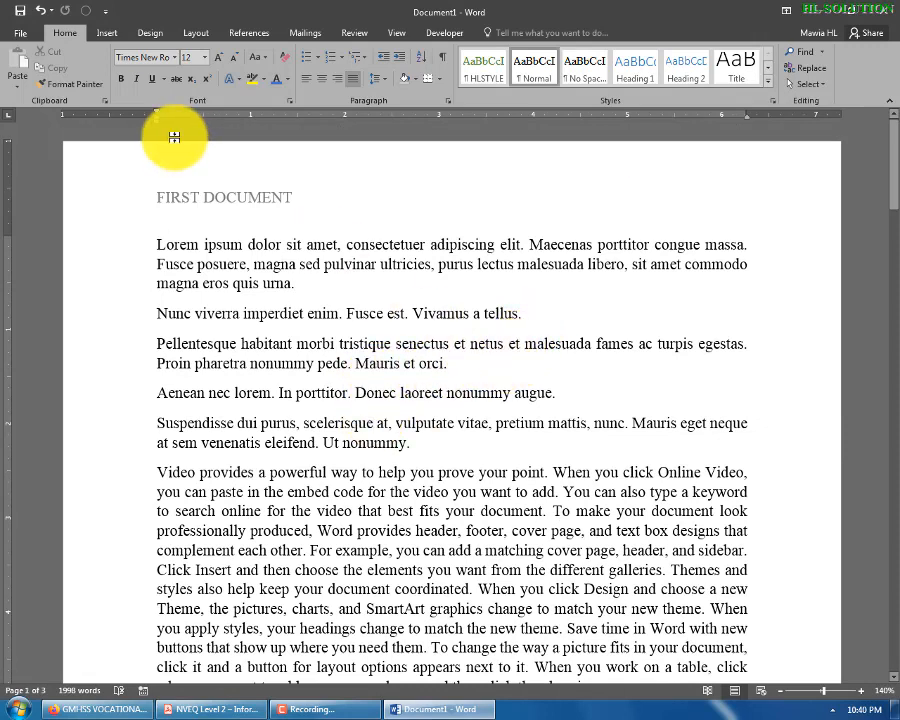
- Apply the built-in SAMPLE 1 watermark to the document and view it on the page
click(112, 37)
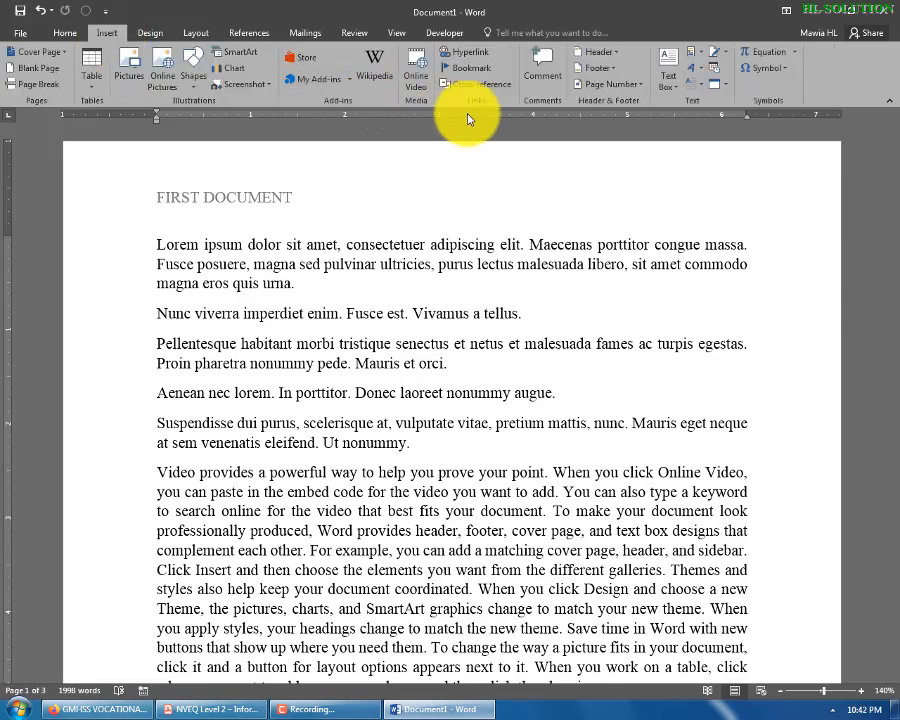
click(397, 34)
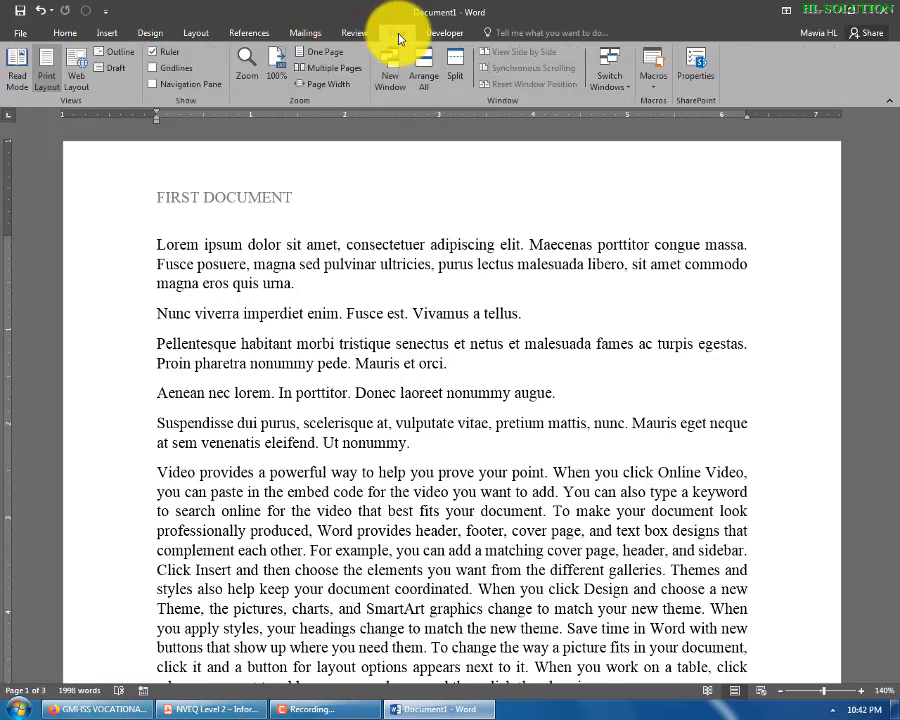
click(152, 34)
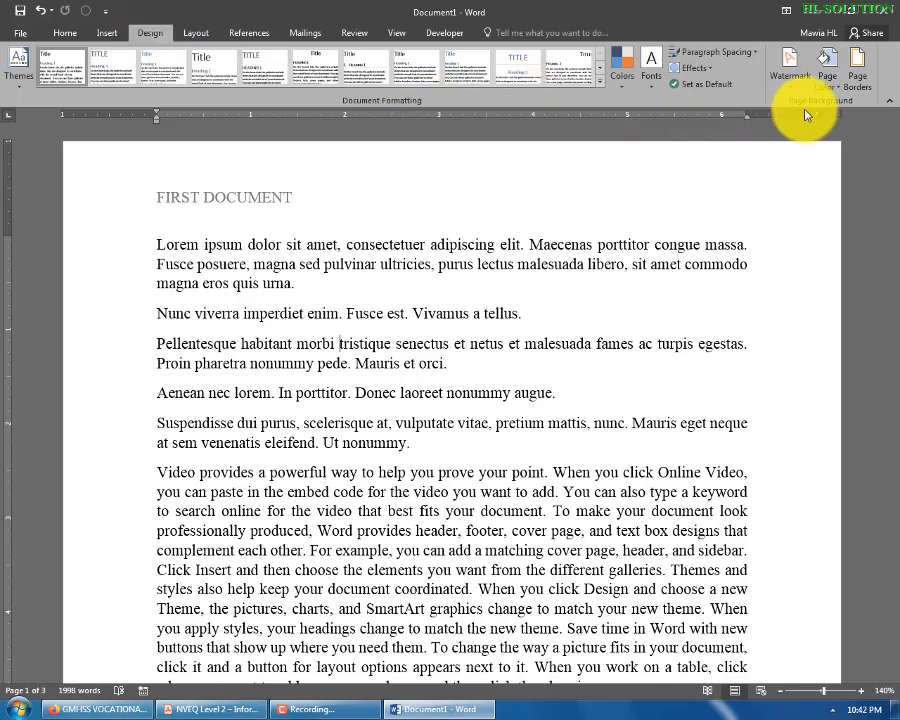
click(792, 80)
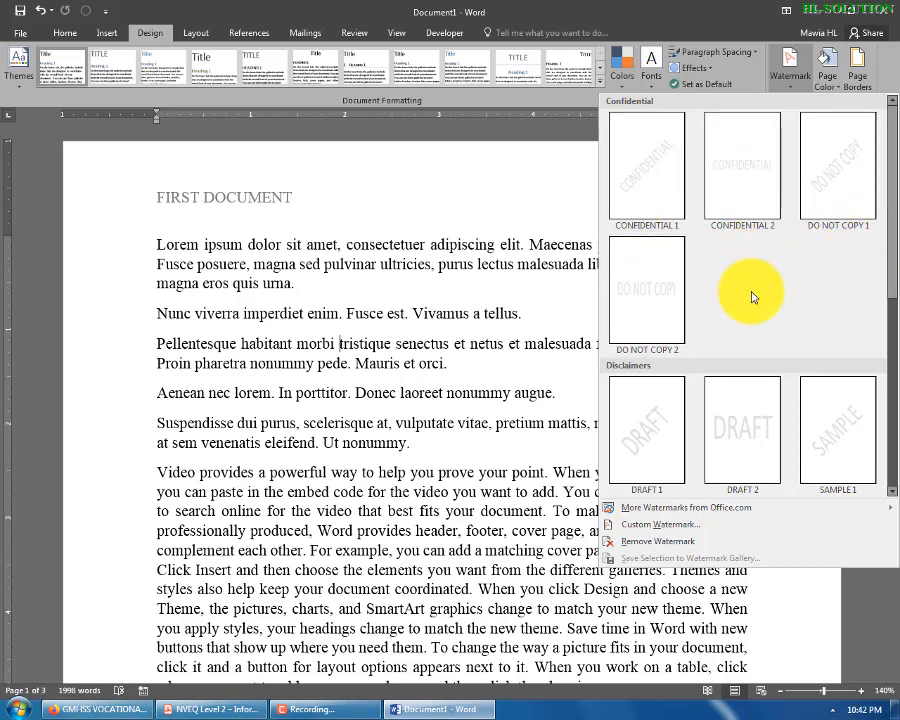
click(838, 428)
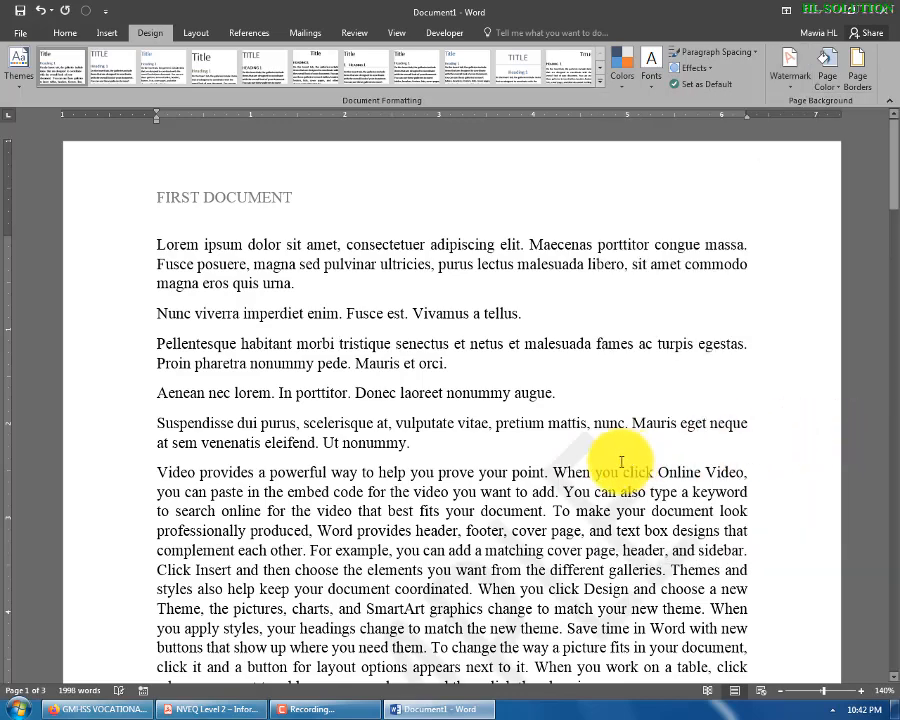
scroll(620, 458, down, 2)
scroll(560, 488, down, 4)
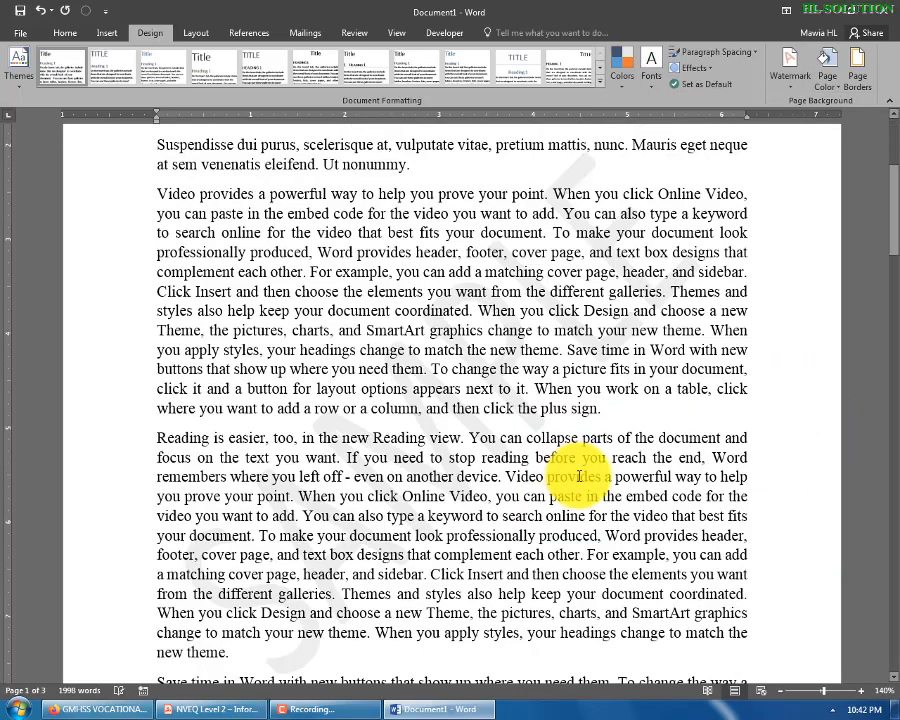
click(783, 691)
click(782, 691)
click(782, 691)
click(782, 691)
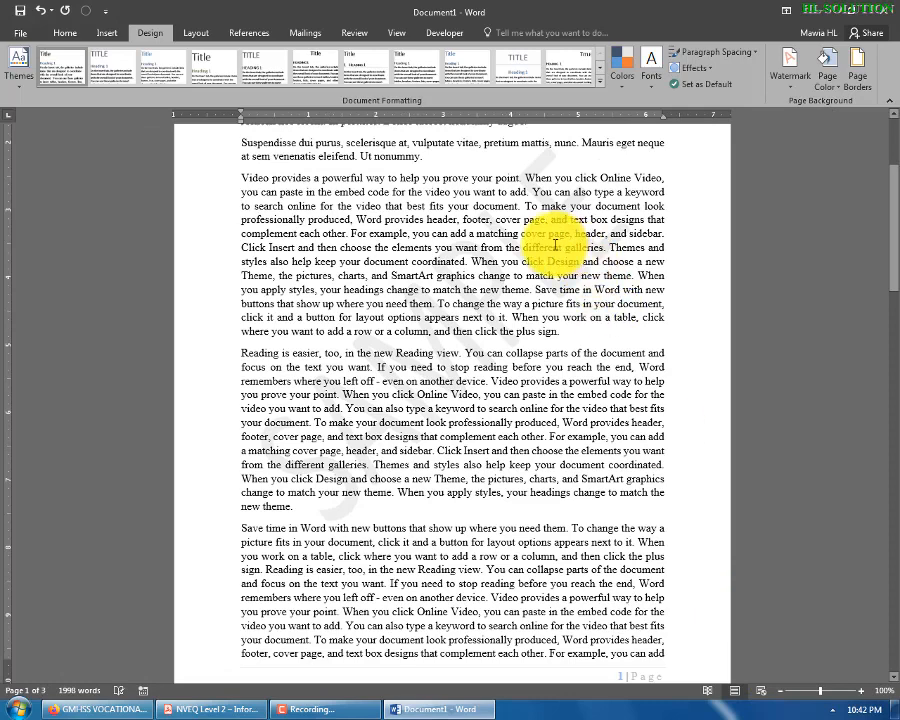
scroll(556, 245, up, 3)
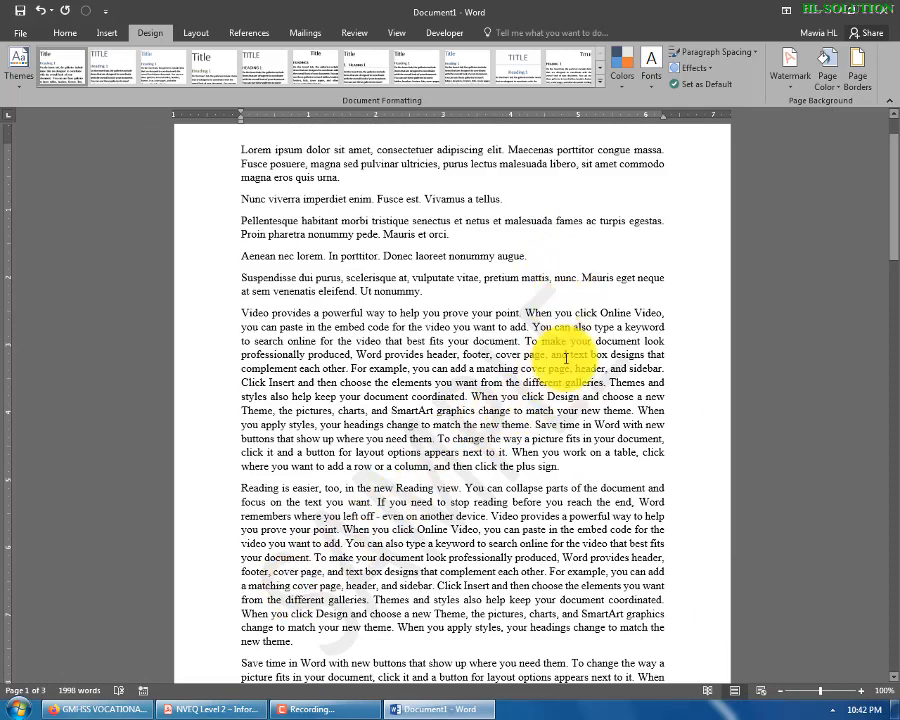
- Apply a custom text watermark reading TEST in the Calibri Light font
click(797, 86)
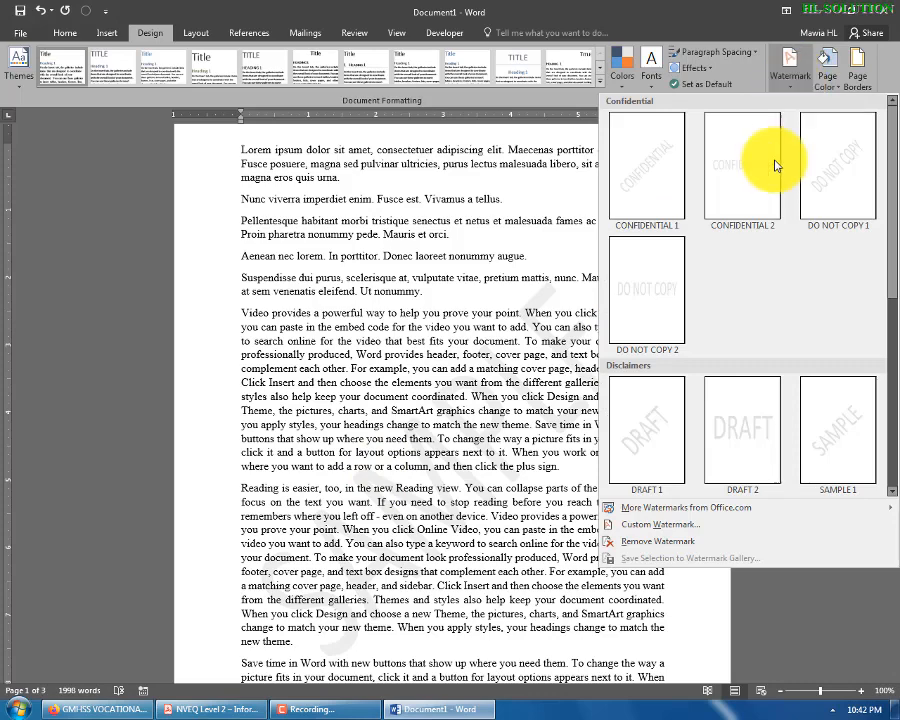
click(675, 528)
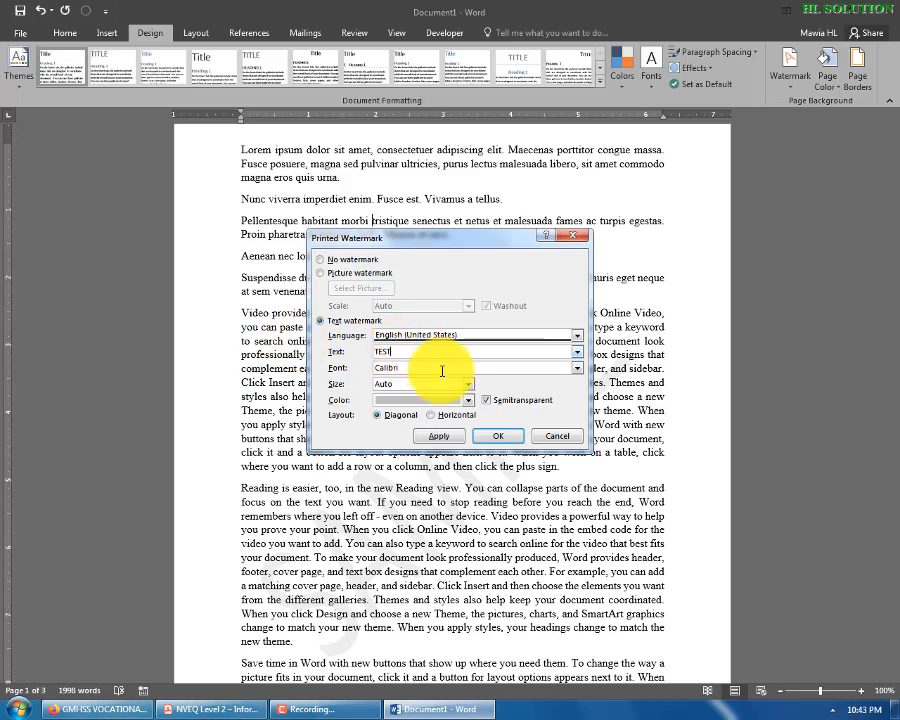
click(577, 368)
click(420, 393)
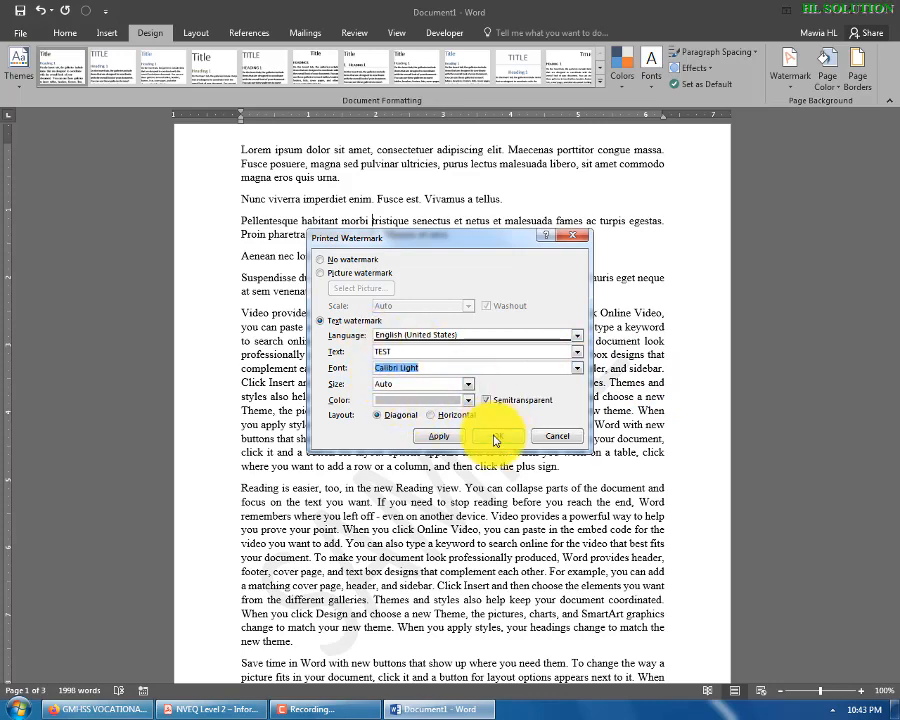
click(440, 436)
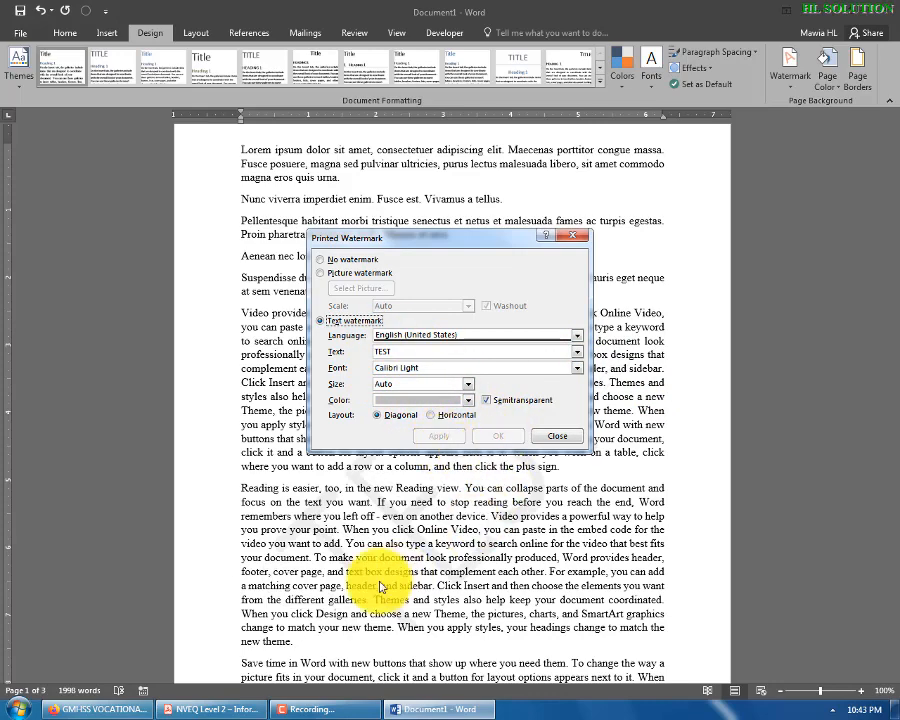
drag(502, 241, 510, 190)
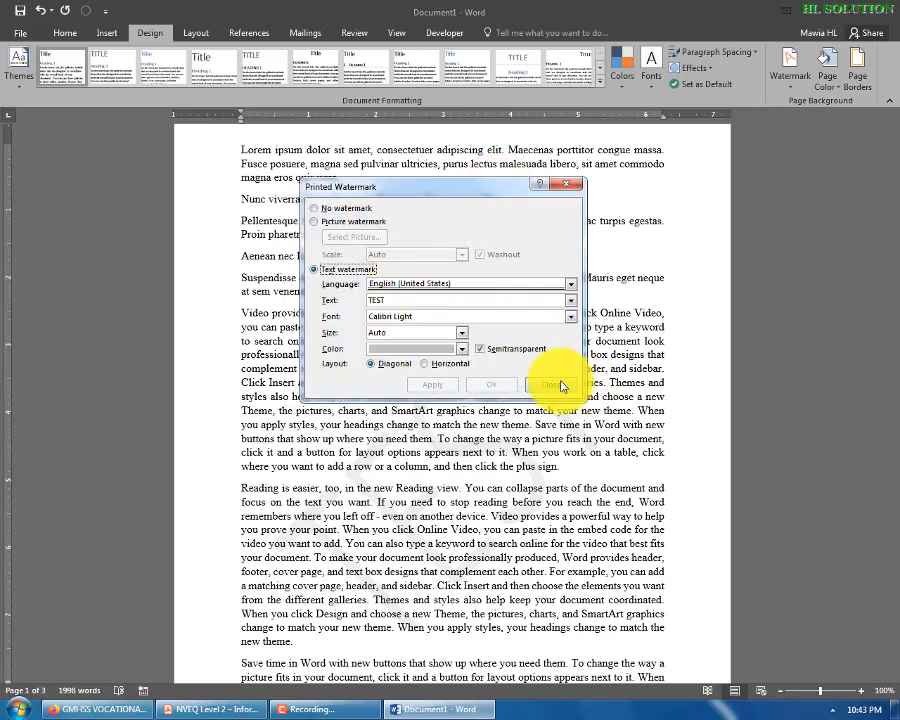
- Switch the custom watermark to a picture watermark and open the picture selection from the computer, working offline
click(383, 274)
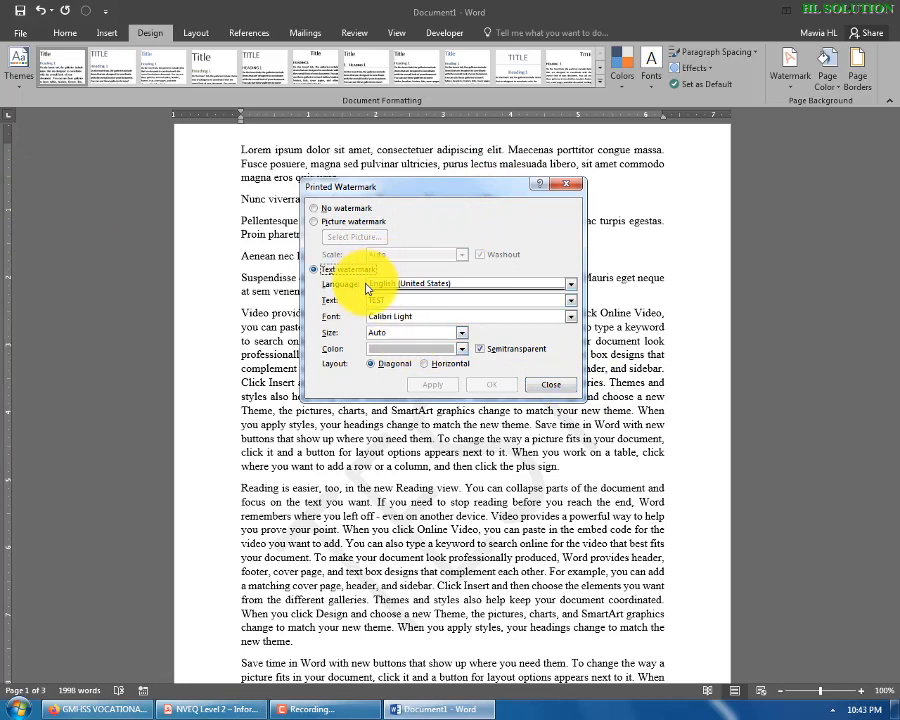
click(319, 222)
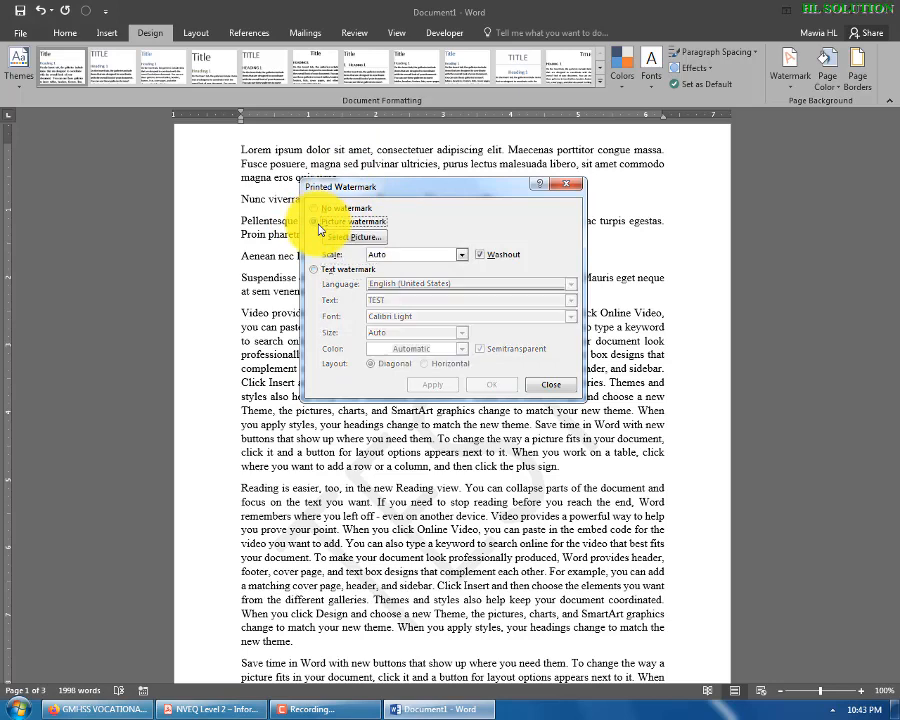
click(462, 255)
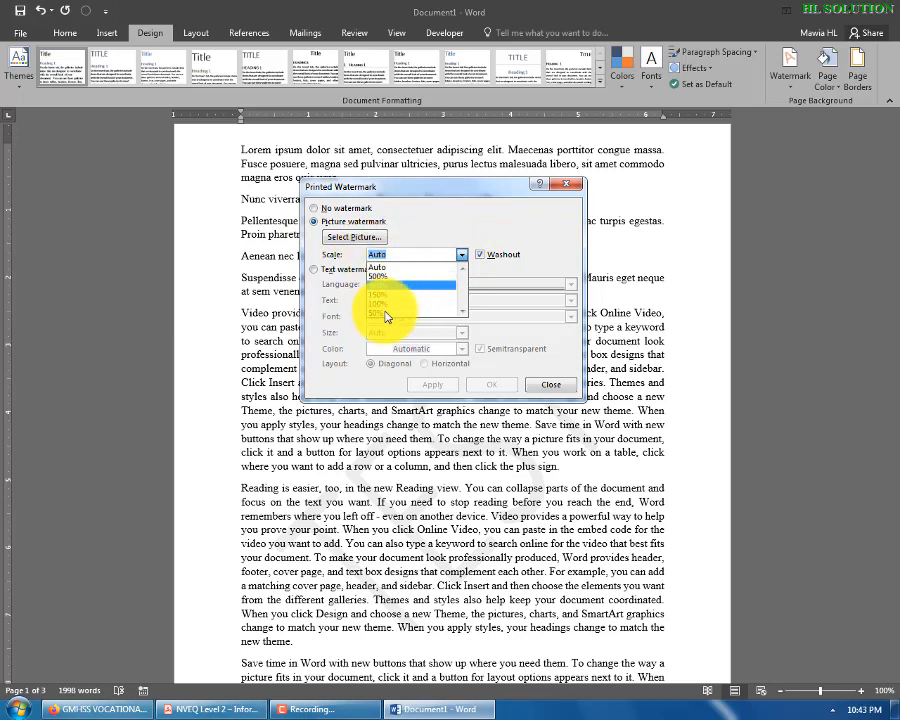
click(416, 214)
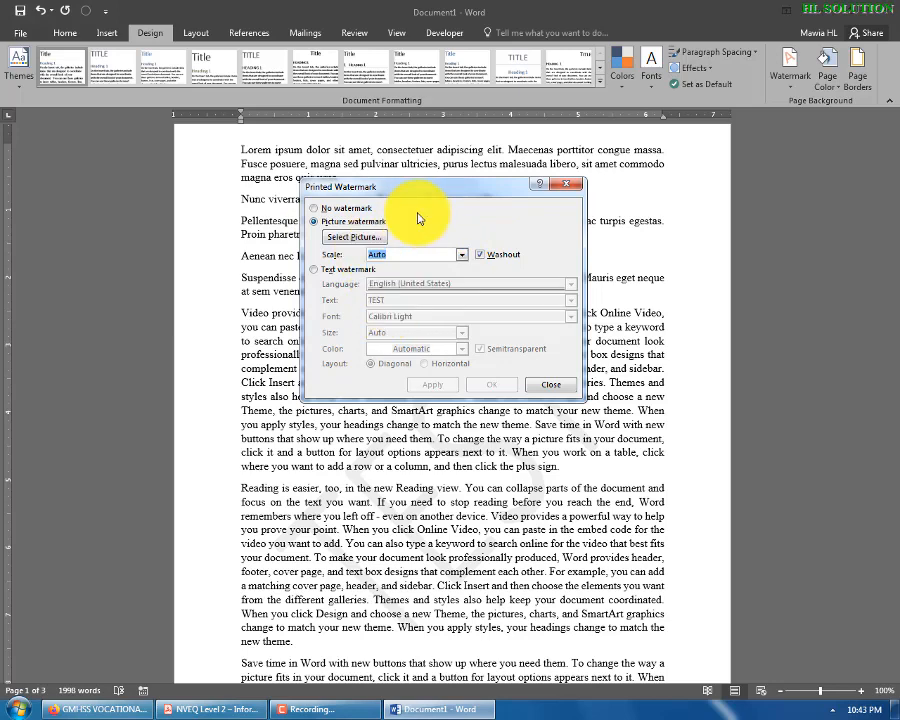
click(319, 275)
click(313, 224)
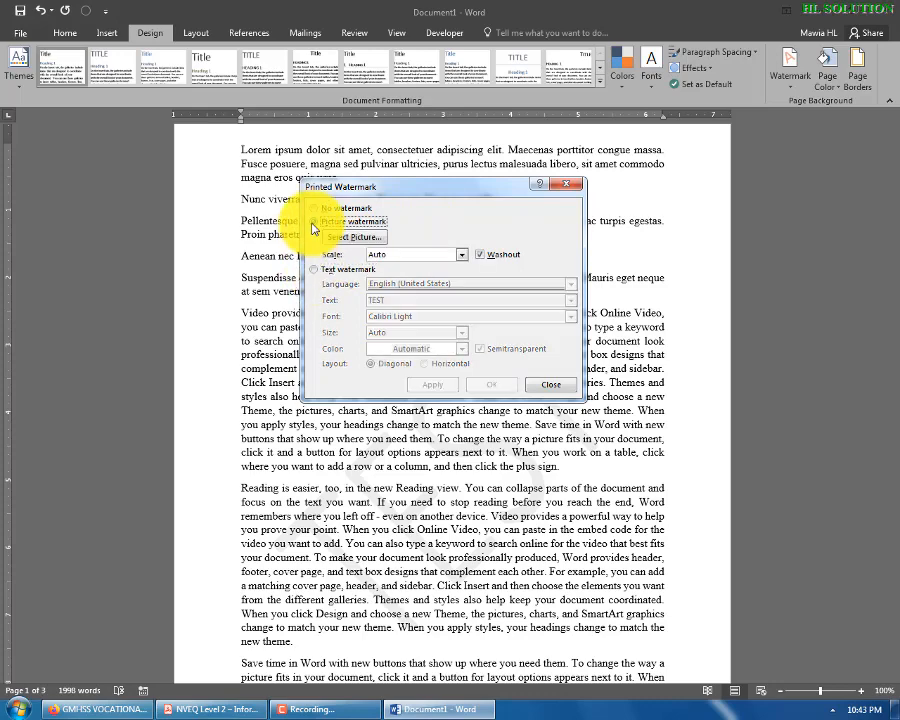
click(354, 238)
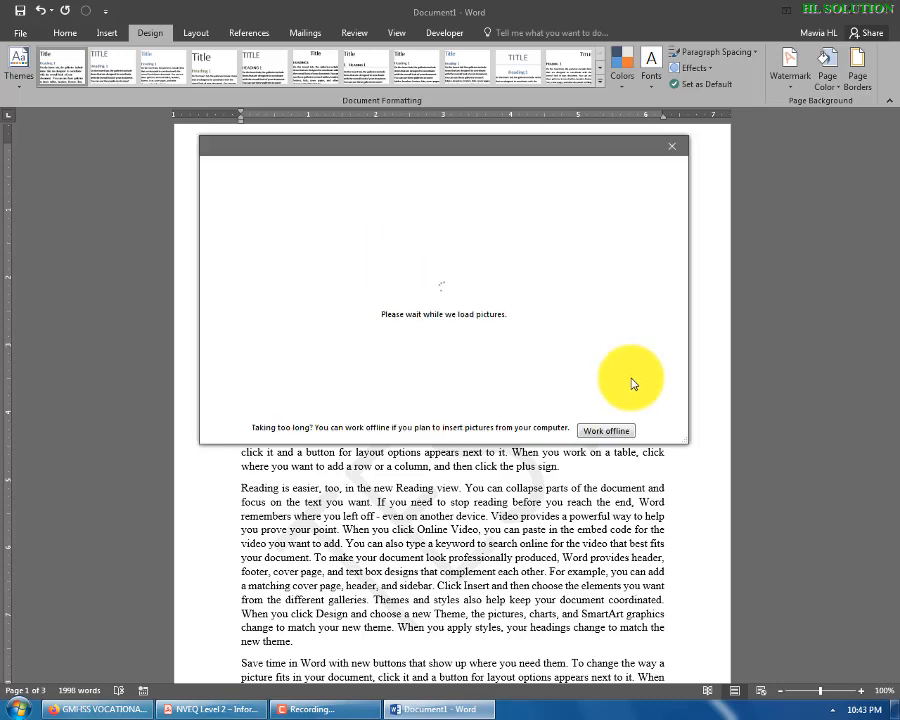
click(600, 428)
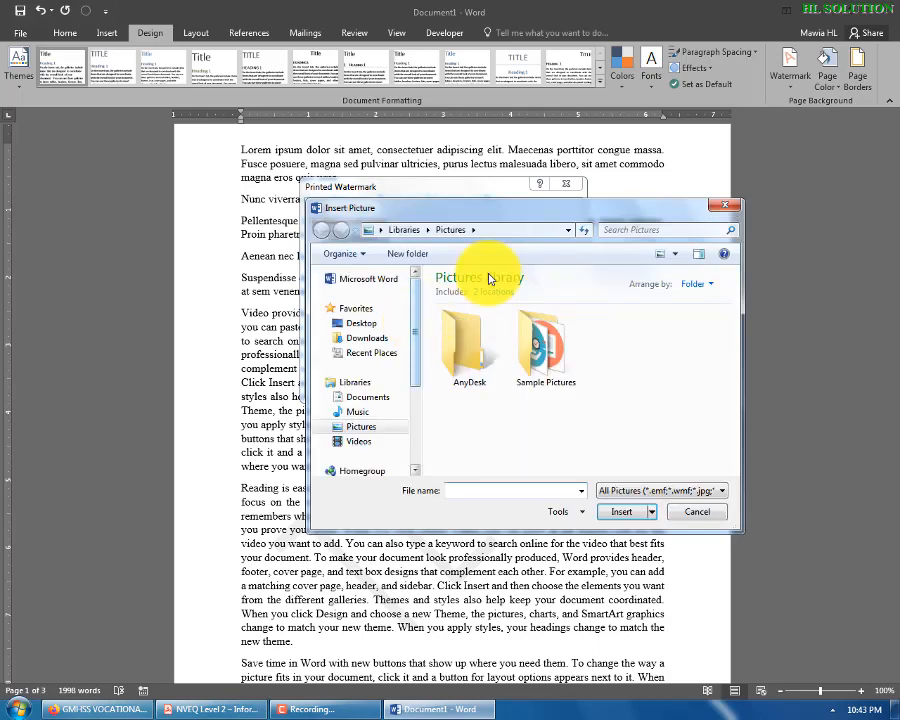
- Choose hllogo.png from the FB Images folder inside BACKUP, DESKTOP 2018 and apply it as the picture watermark
drag(466, 206, 340, 215)
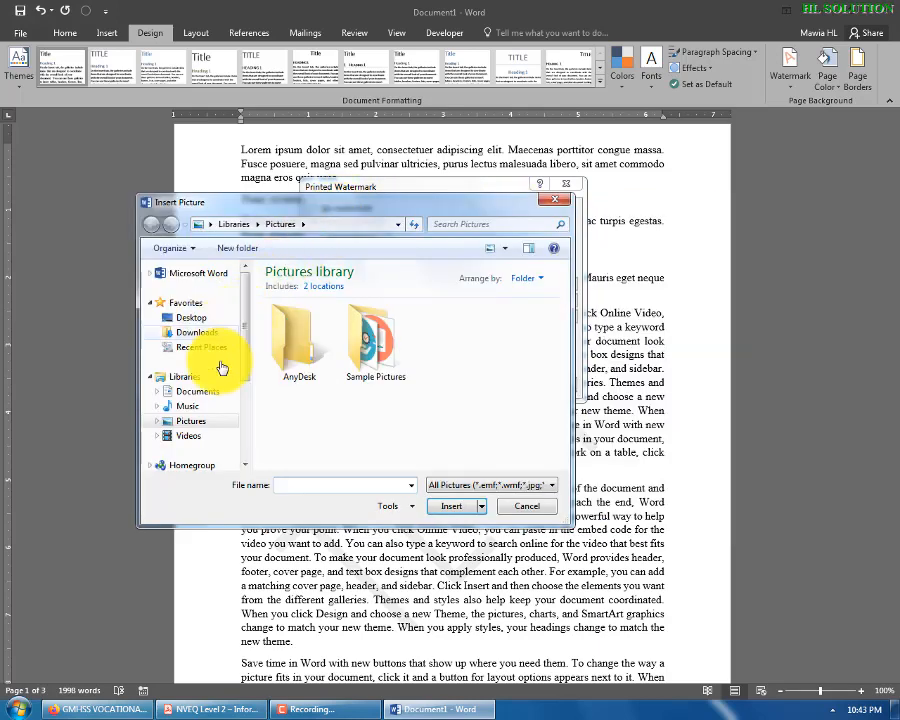
drag(249, 356, 247, 408)
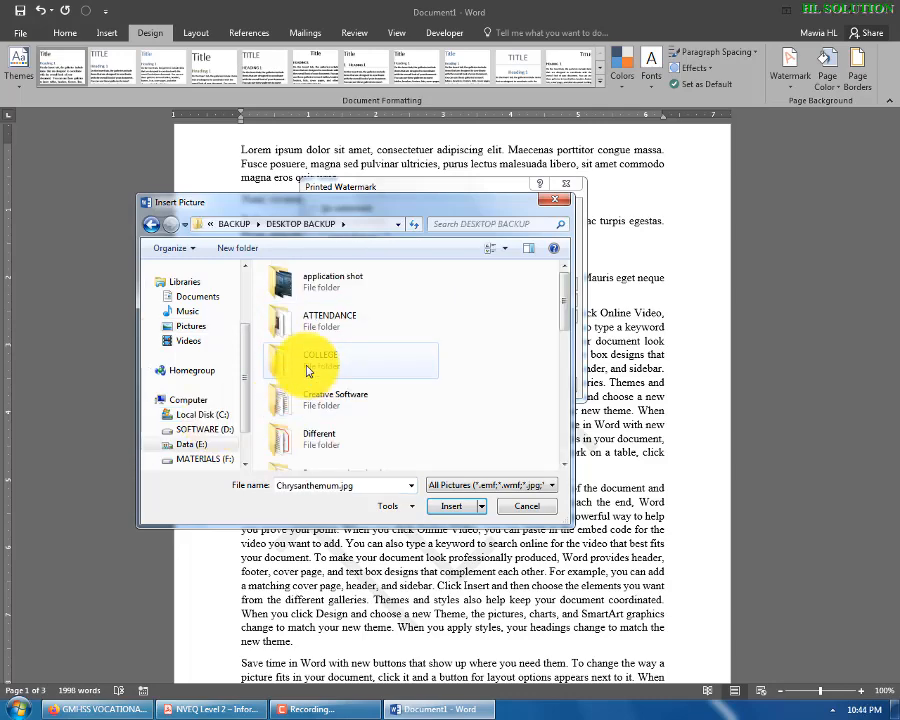
click(240, 224)
double_click(345, 320)
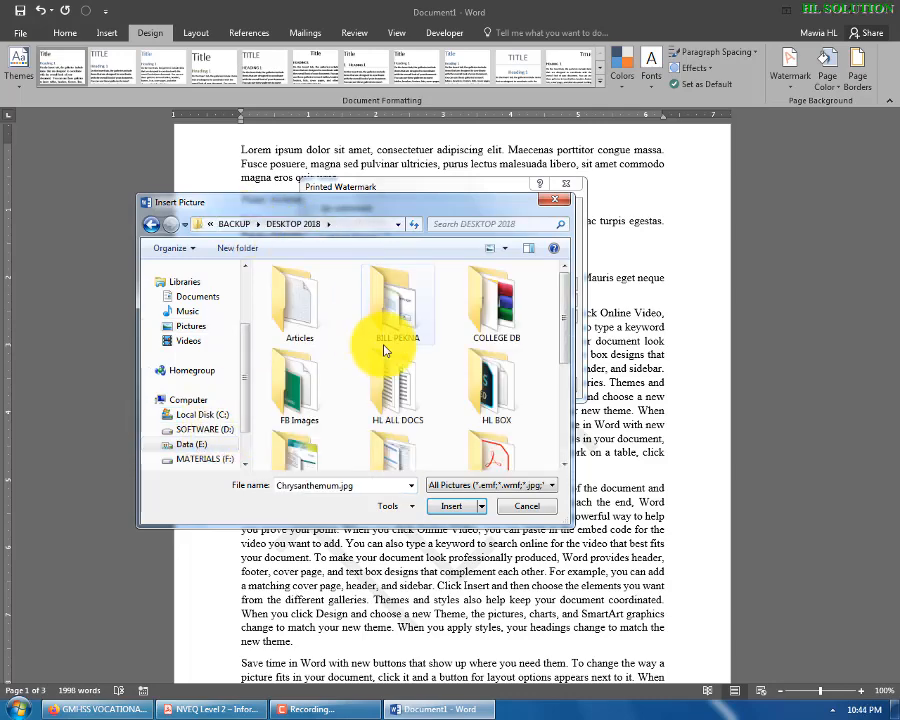
double_click(330, 385)
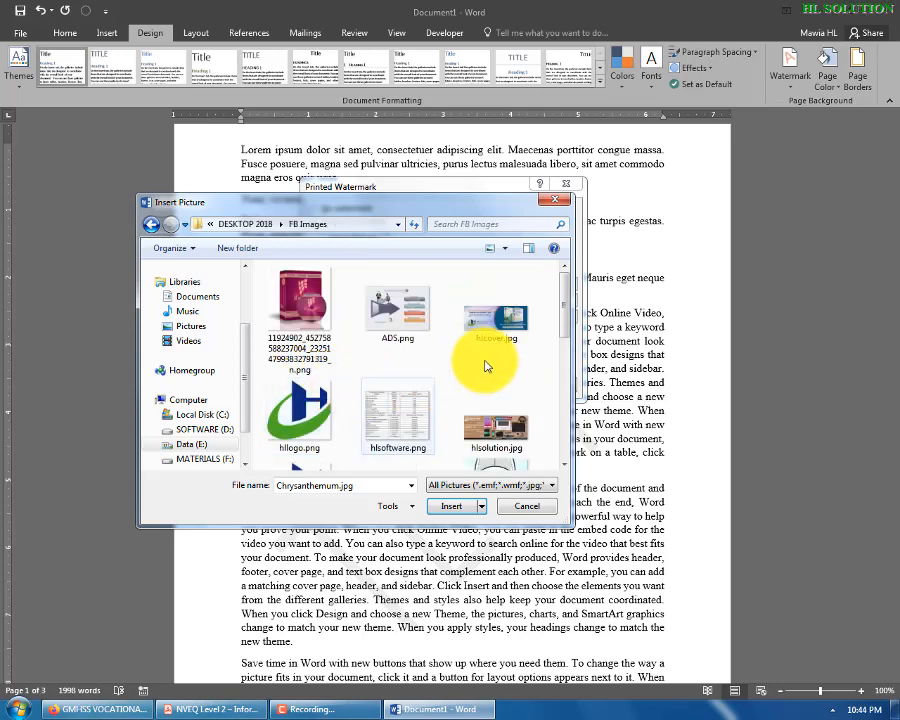
scroll(565, 335, down, 2)
click(300, 320)
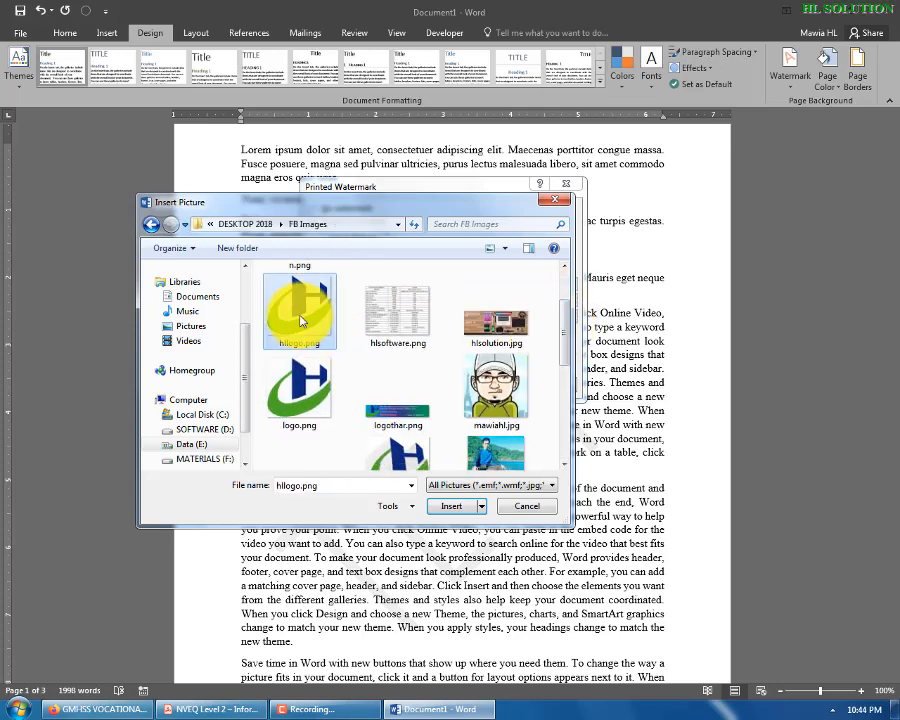
click(299, 393)
click(311, 308)
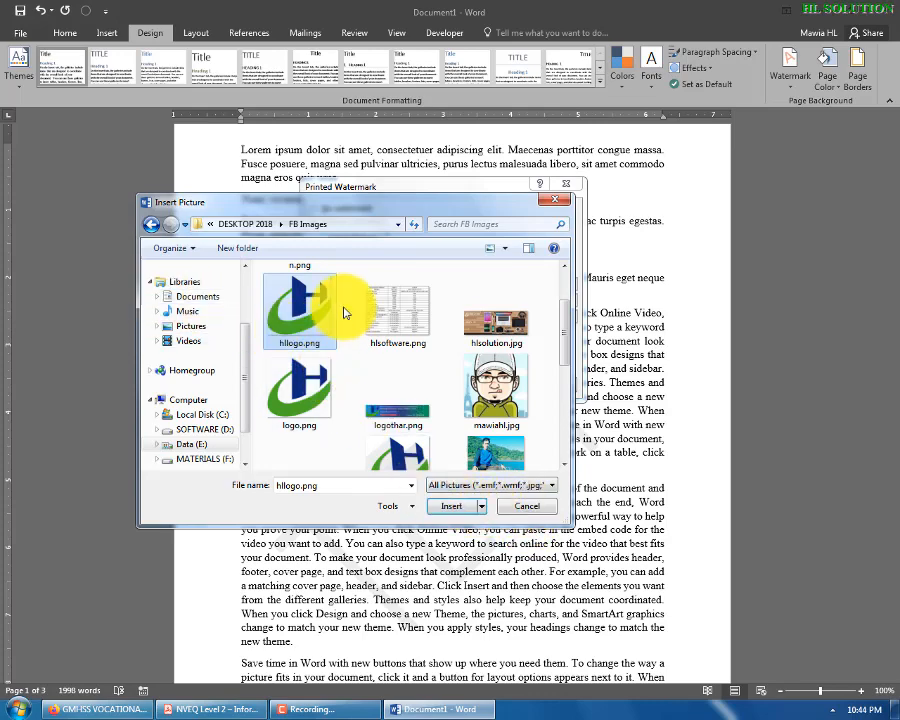
click(447, 505)
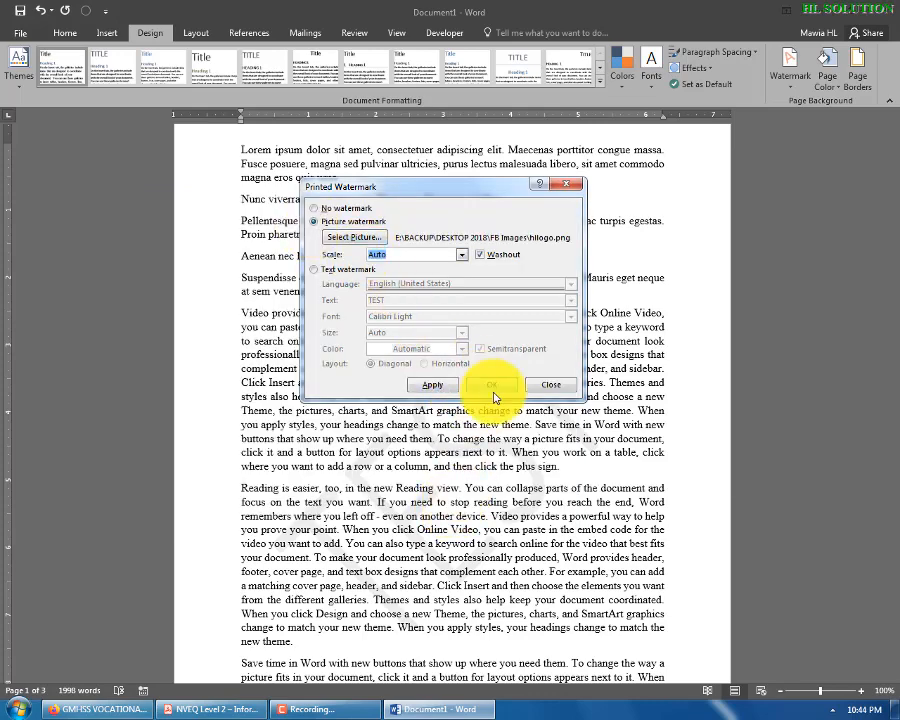
click(432, 385)
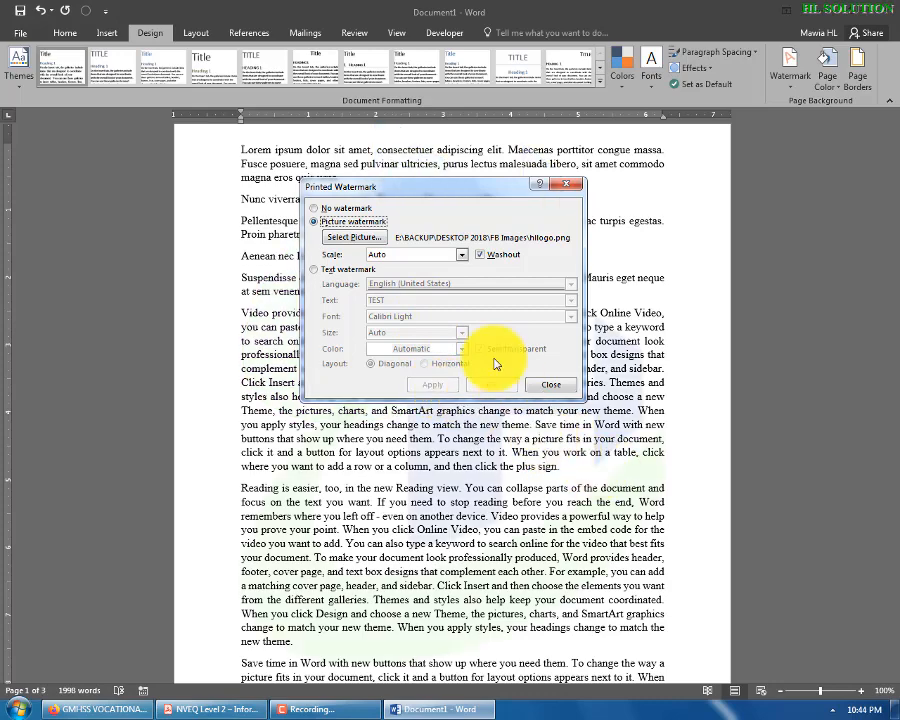
- Set the logo watermark's scale to 50% and apply it
click(461, 255)
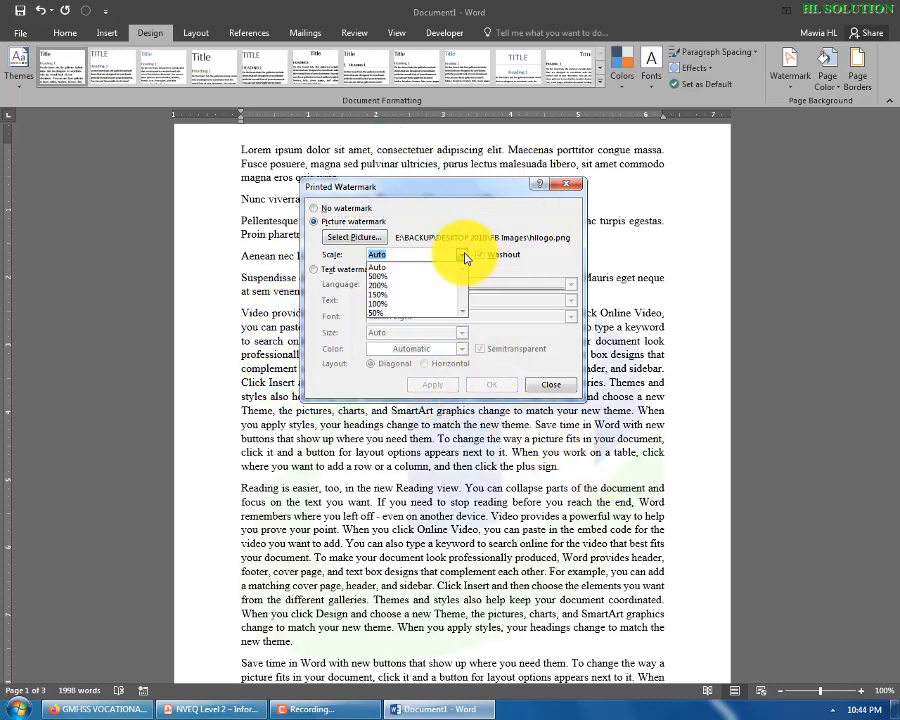
click(385, 315)
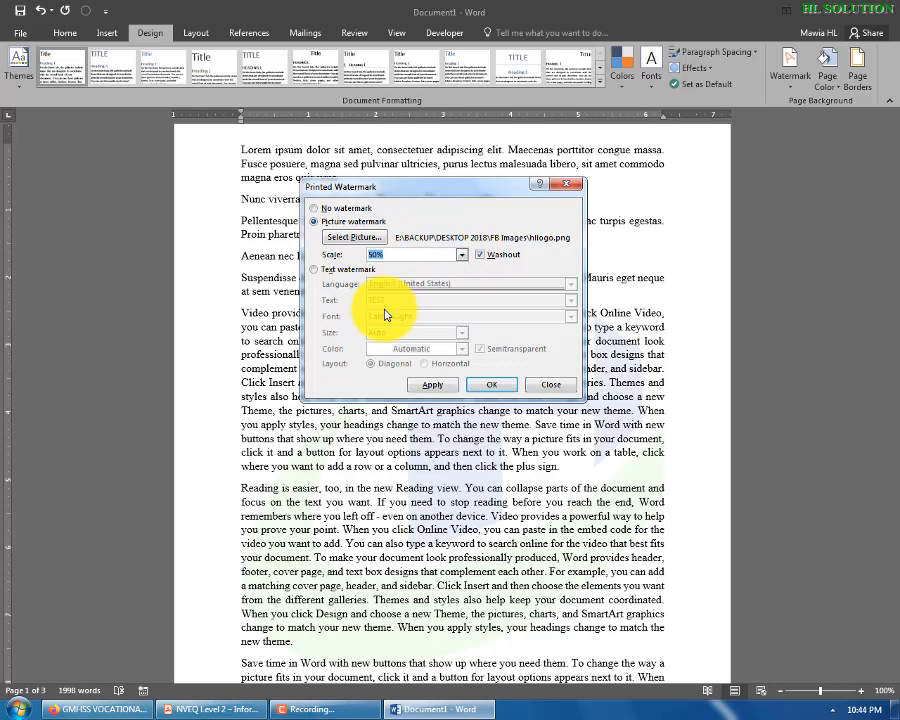
click(433, 386)
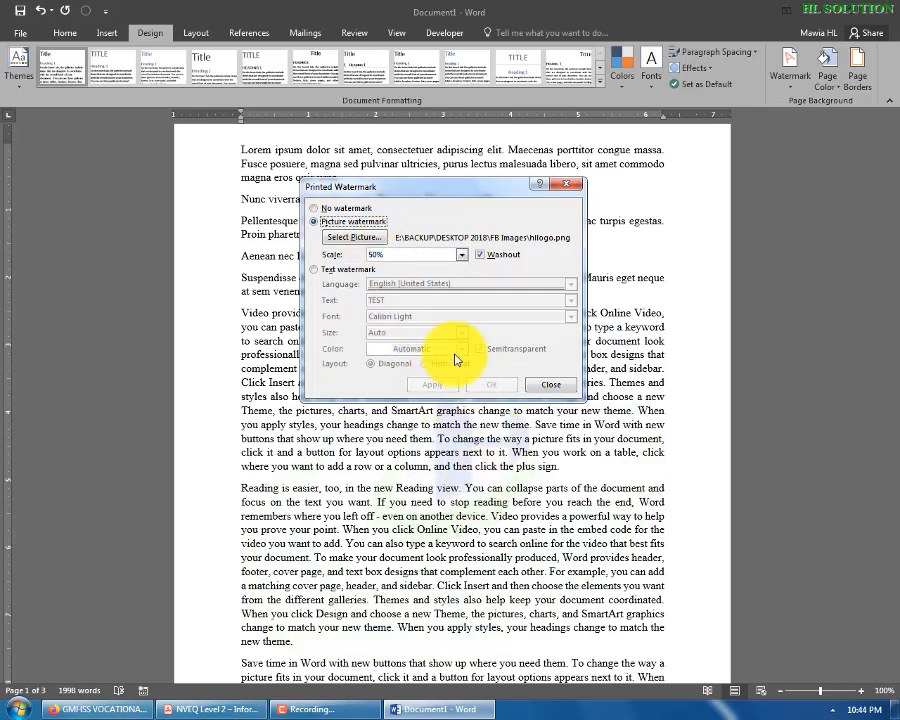
- Try the logo watermark at 100% scale with the washout effect turned off
click(459, 251)
click(394, 303)
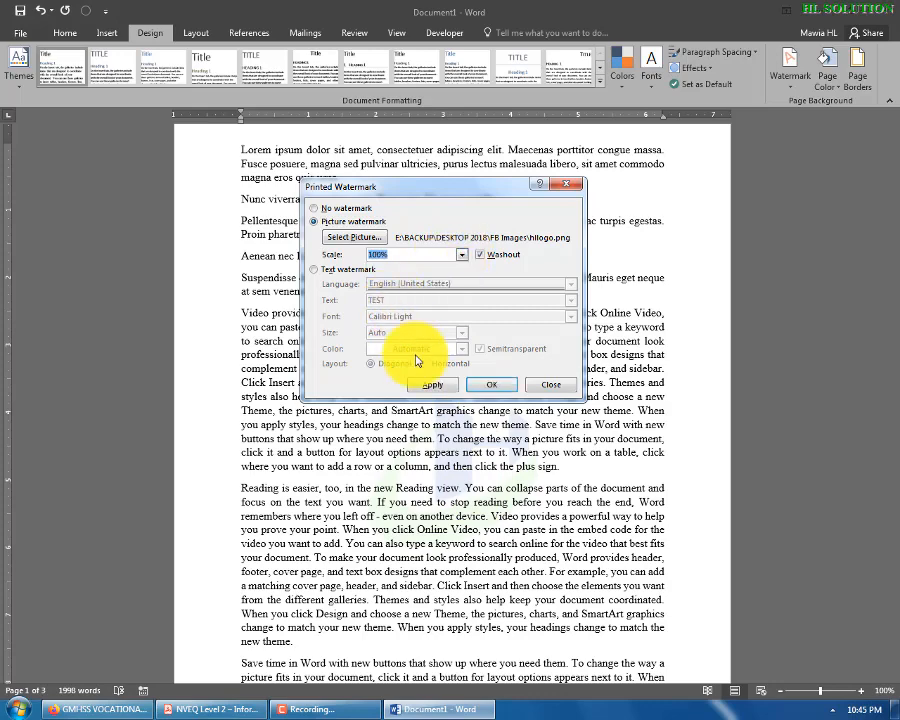
click(480, 254)
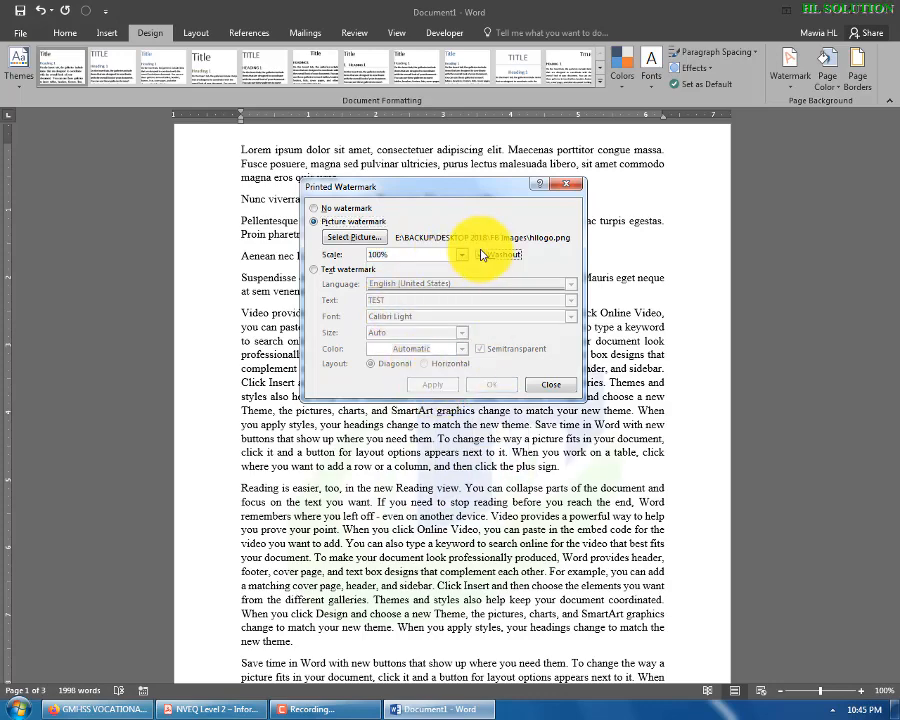
click(433, 386)
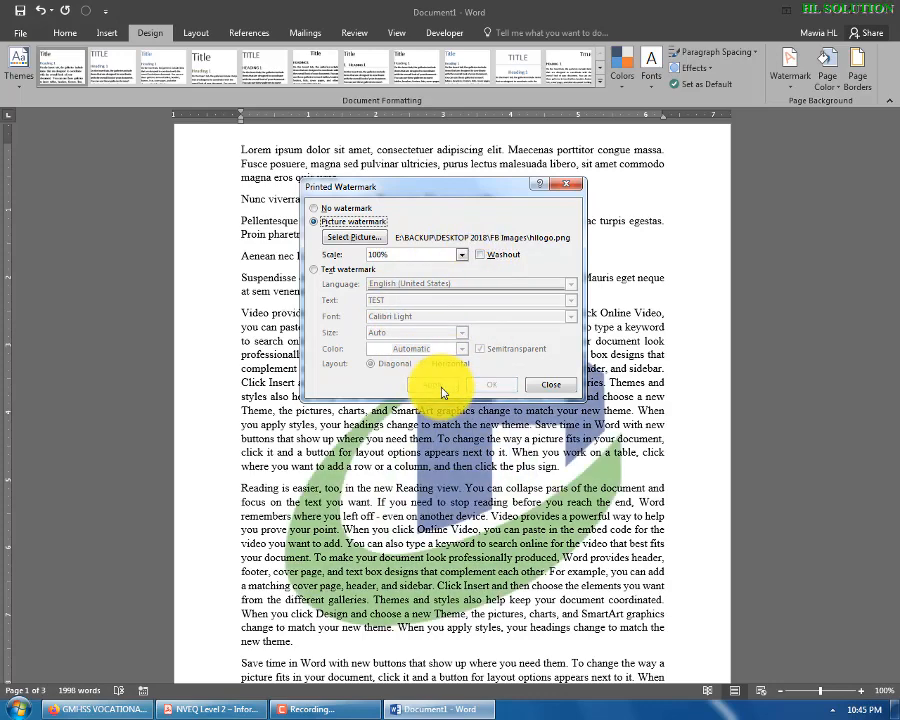
- Set the logo watermark's scale back to 50%, turn washout on again, apply the settings and close the watermark dialog
click(461, 254)
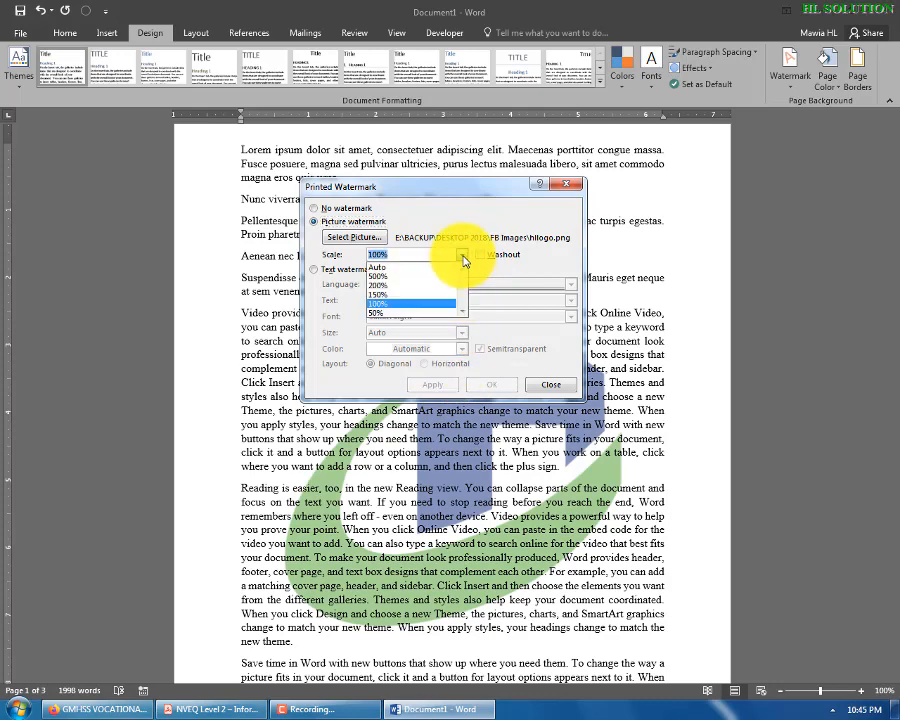
click(385, 313)
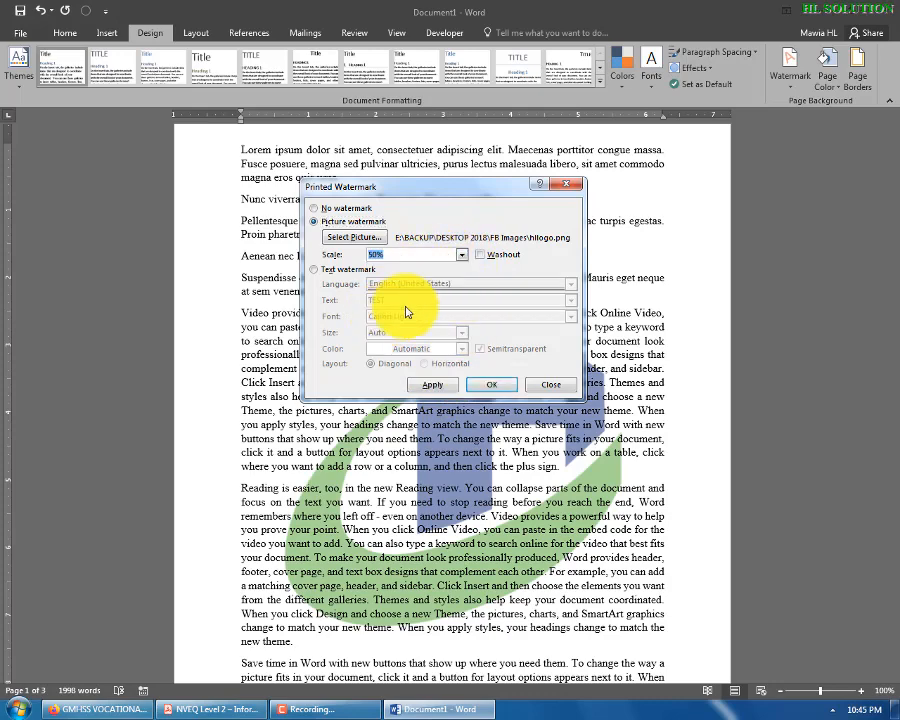
click(440, 389)
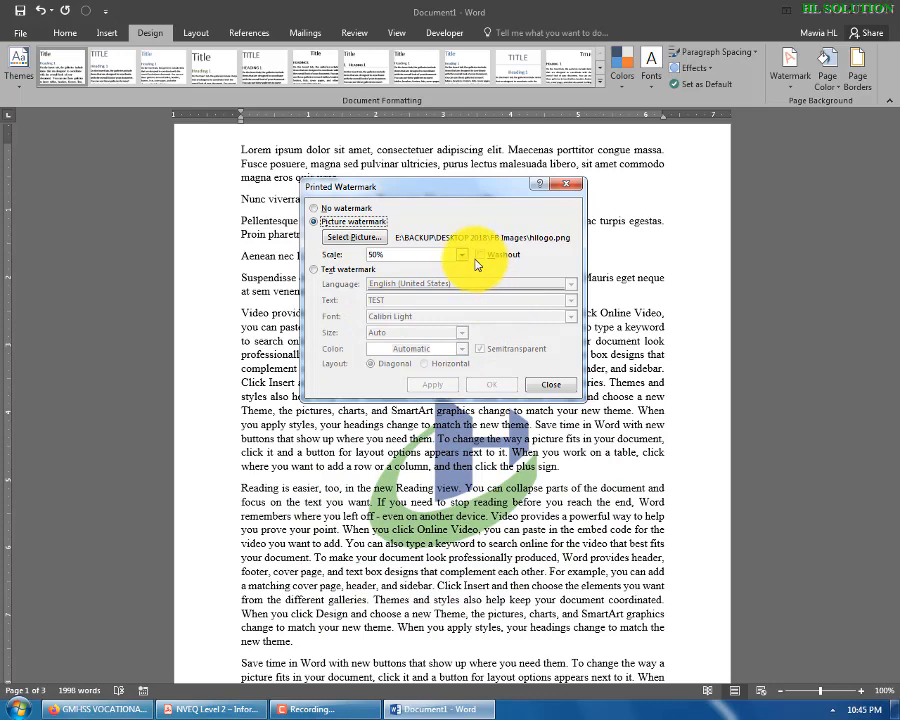
click(450, 389)
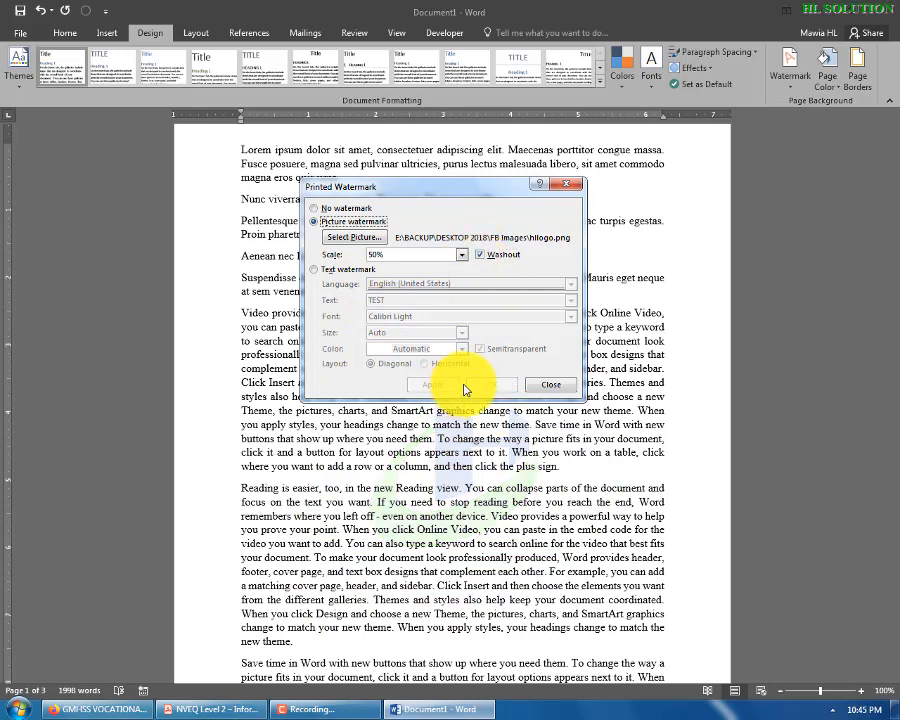
click(535, 388)
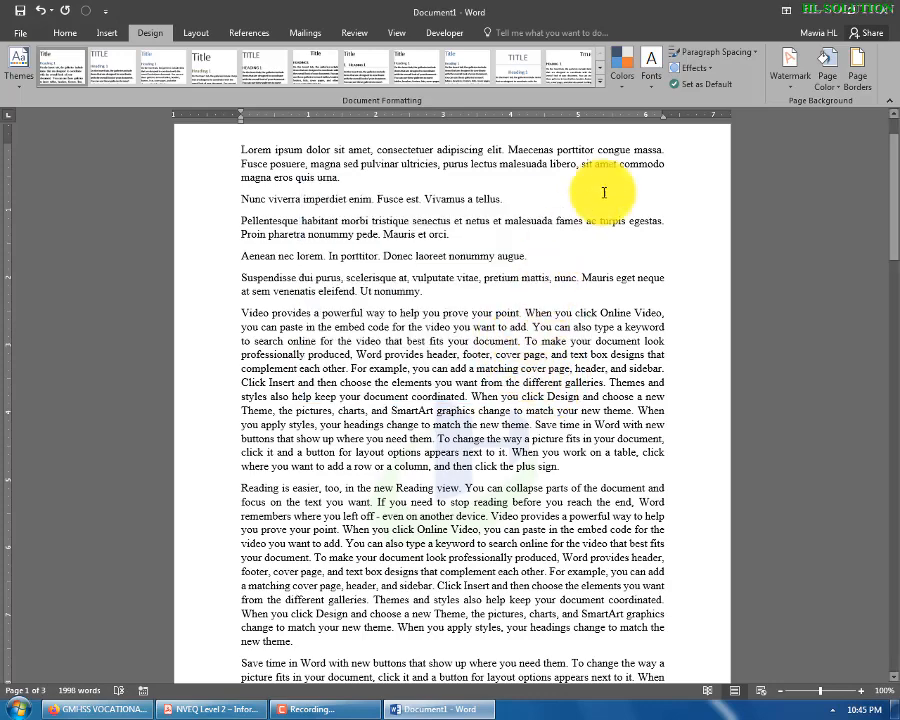
click(783, 76)
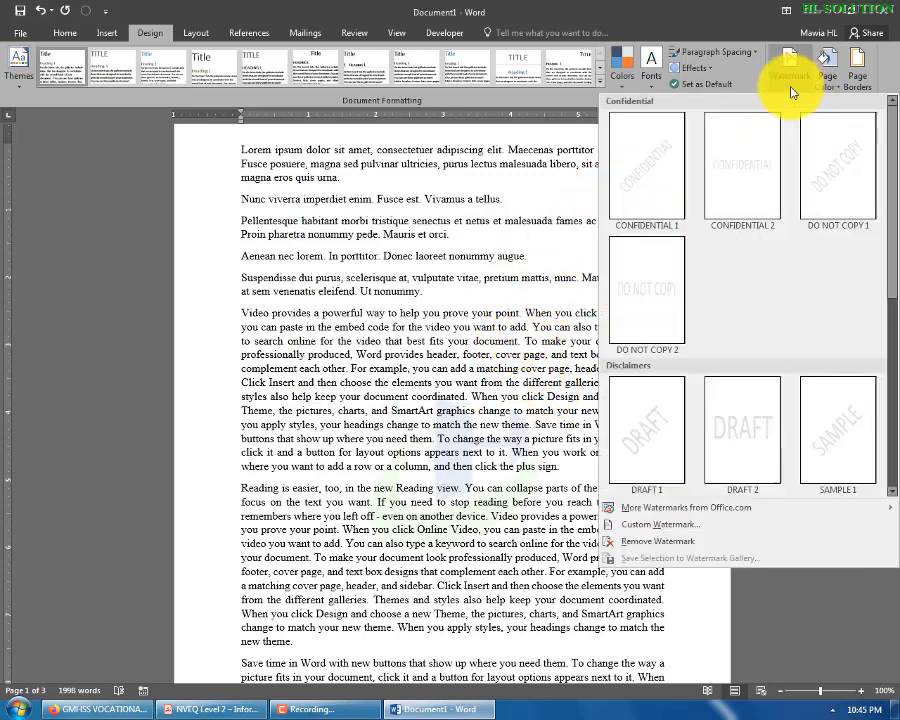
click(788, 86)
click(830, 86)
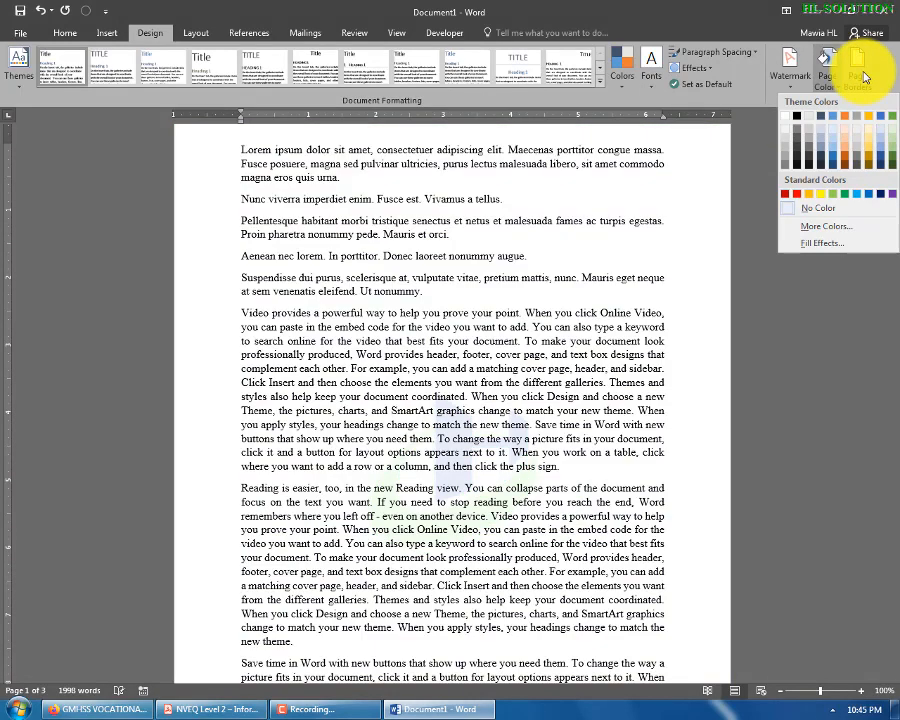
- Add a box page border to the whole document using the 3 pt diagonally striped line style and view it on the page
click(862, 77)
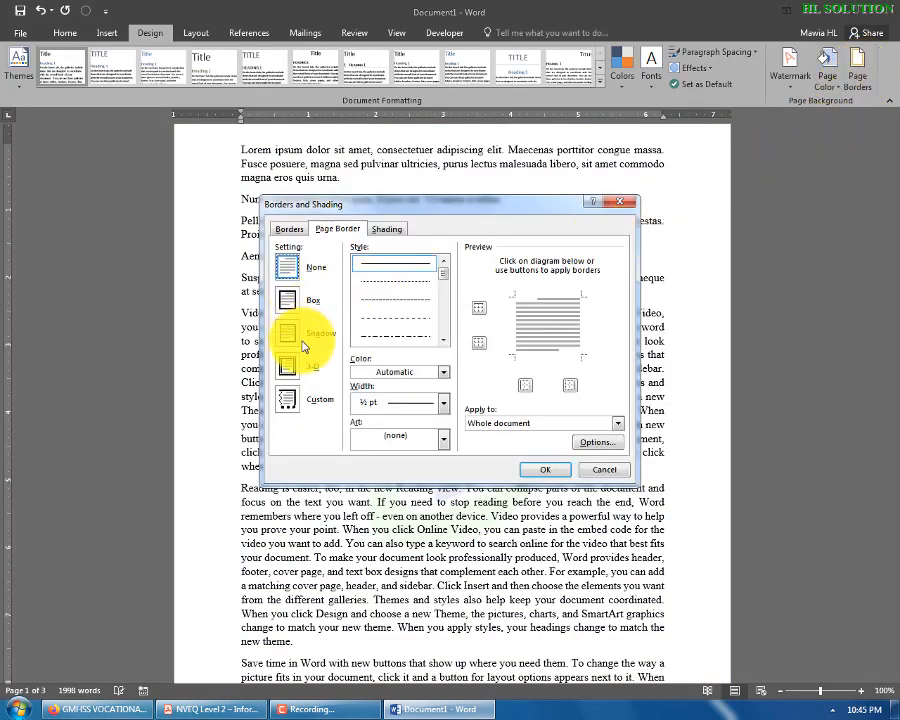
click(298, 300)
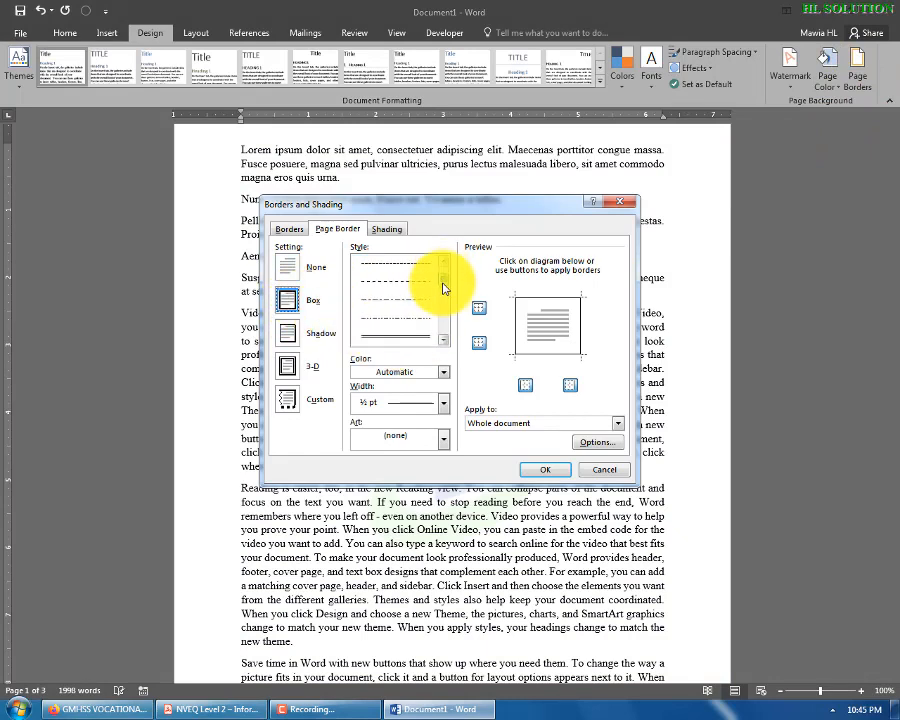
drag(446, 289, 443, 320)
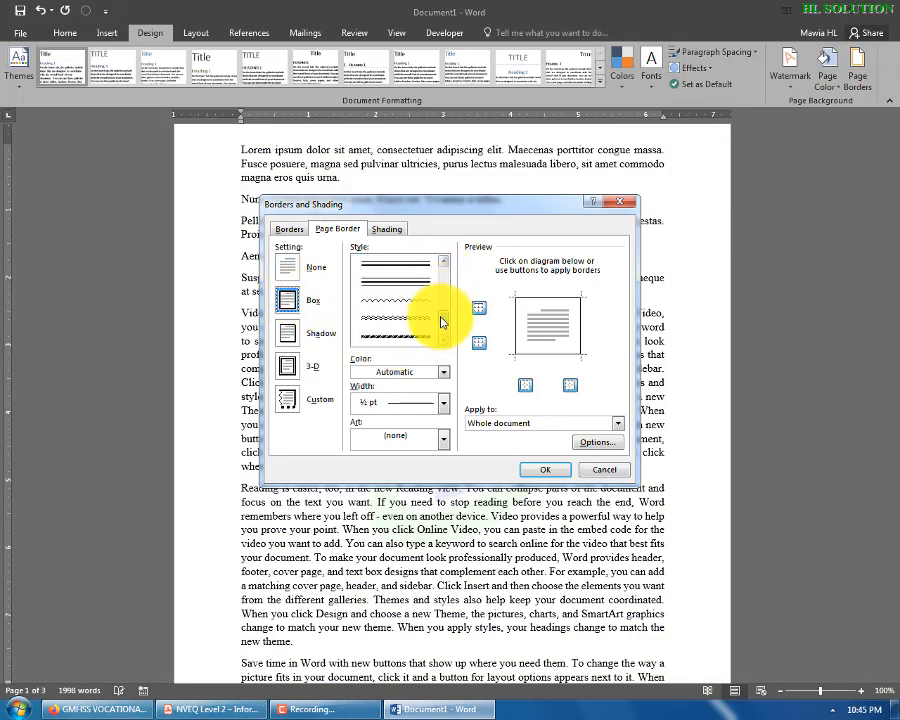
click(430, 320)
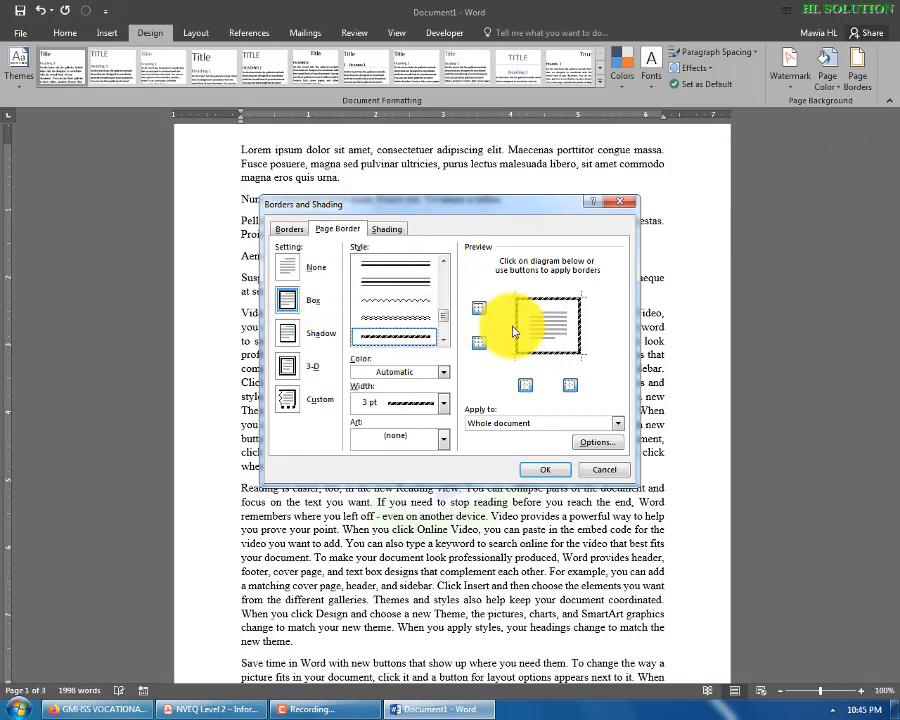
click(547, 472)
scroll(320, 350, up, 1)
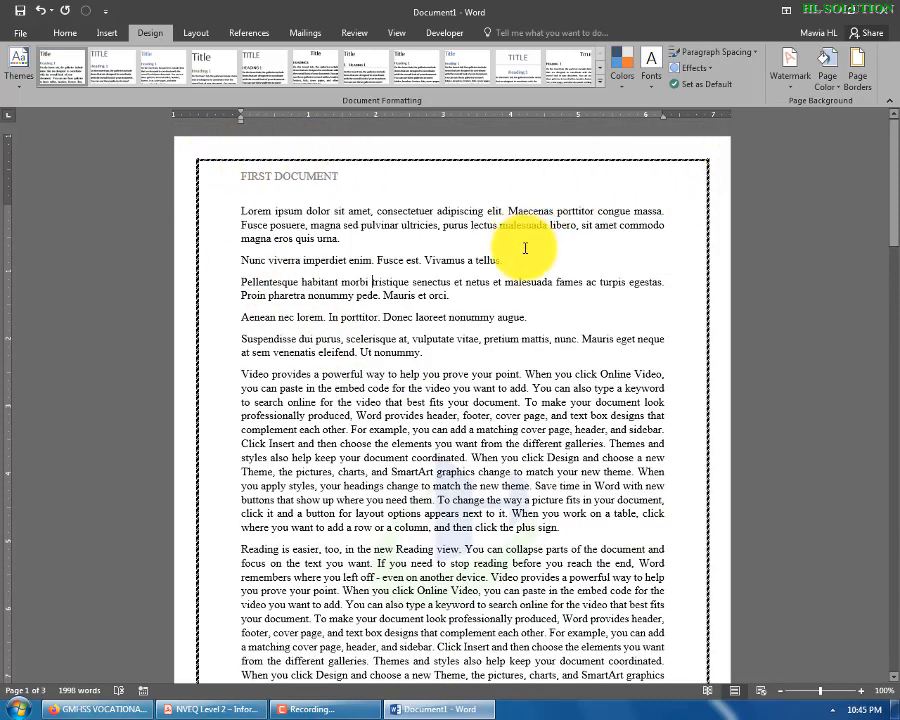
- Replace the whole document's page border with the 14 pt black-and-white triangle art border and check it across the pages
click(857, 80)
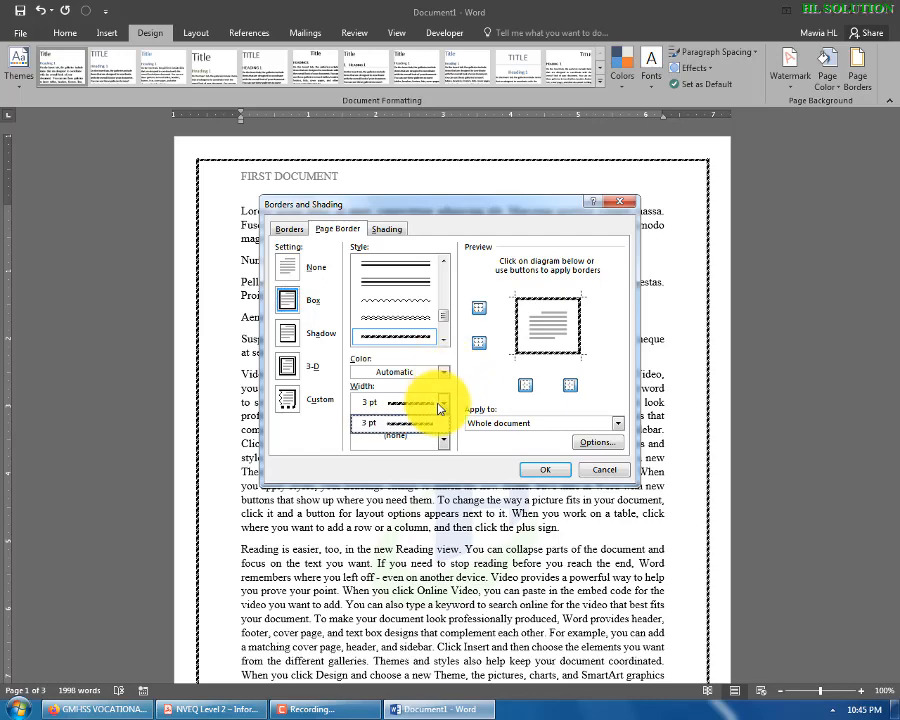
click(441, 424)
click(444, 440)
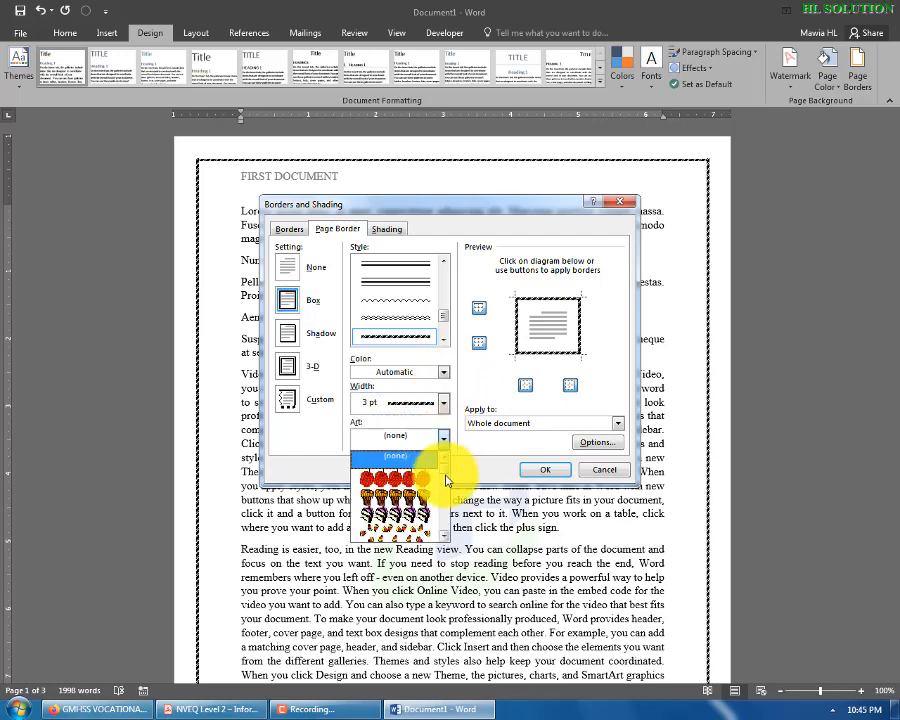
scroll(445, 481, down, 10)
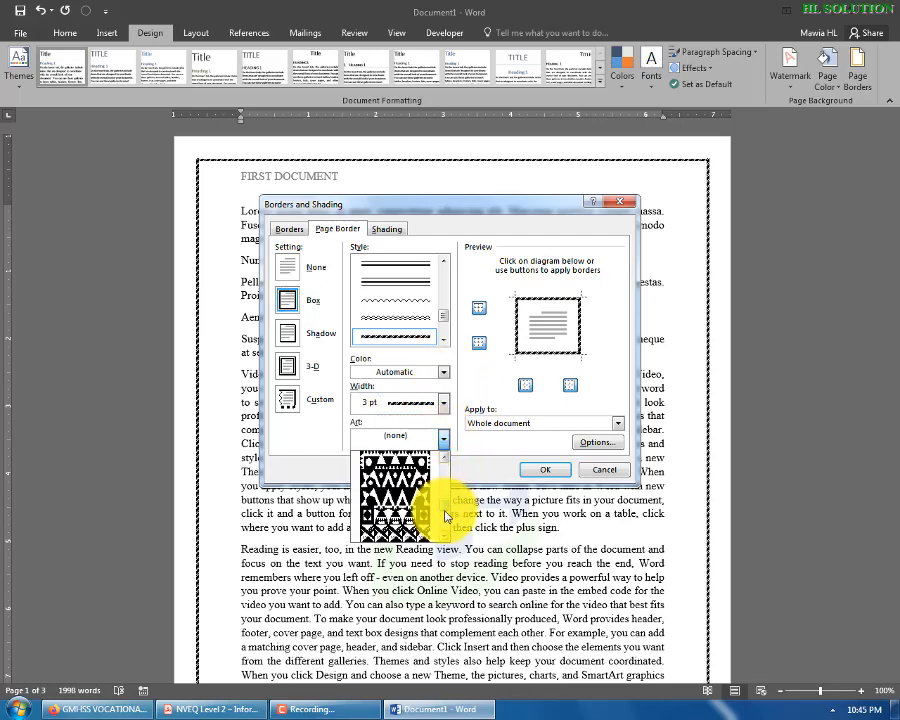
click(412, 494)
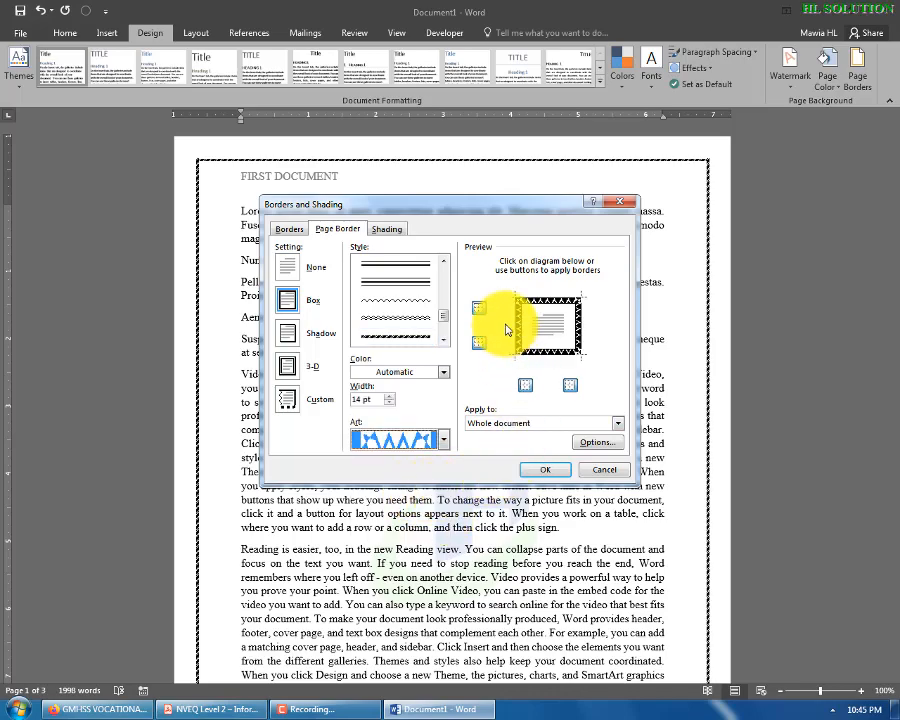
click(549, 471)
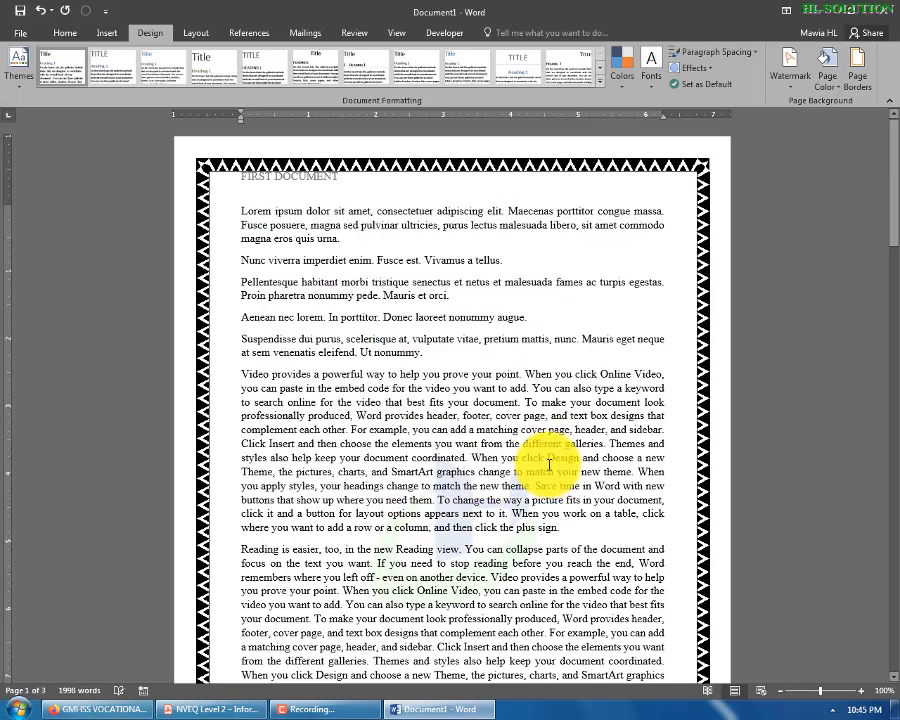
scroll(496, 385, down, 7)
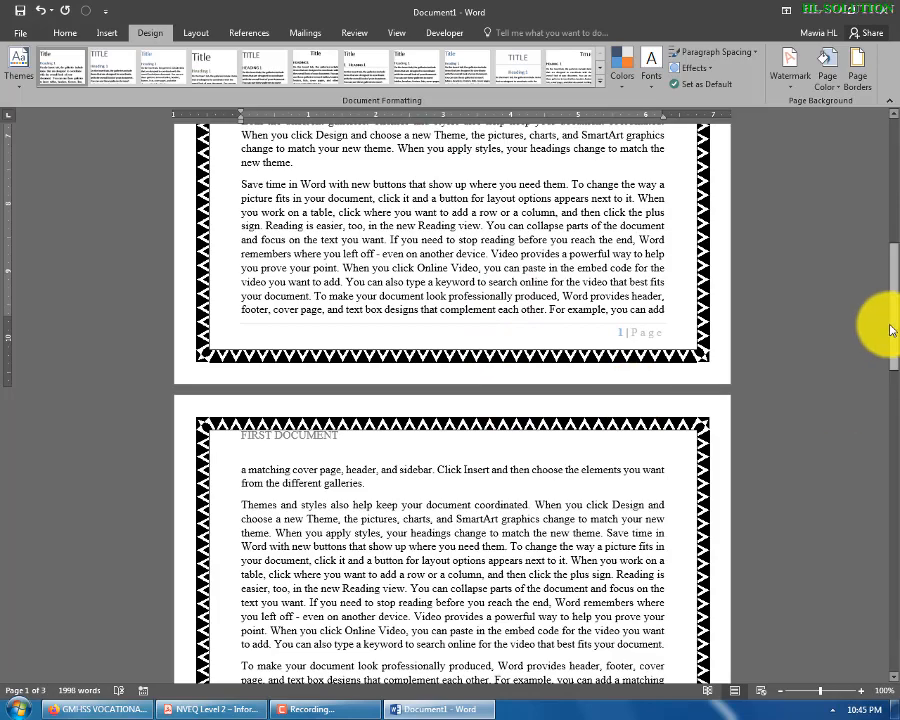
drag(891, 374, 891, 173)
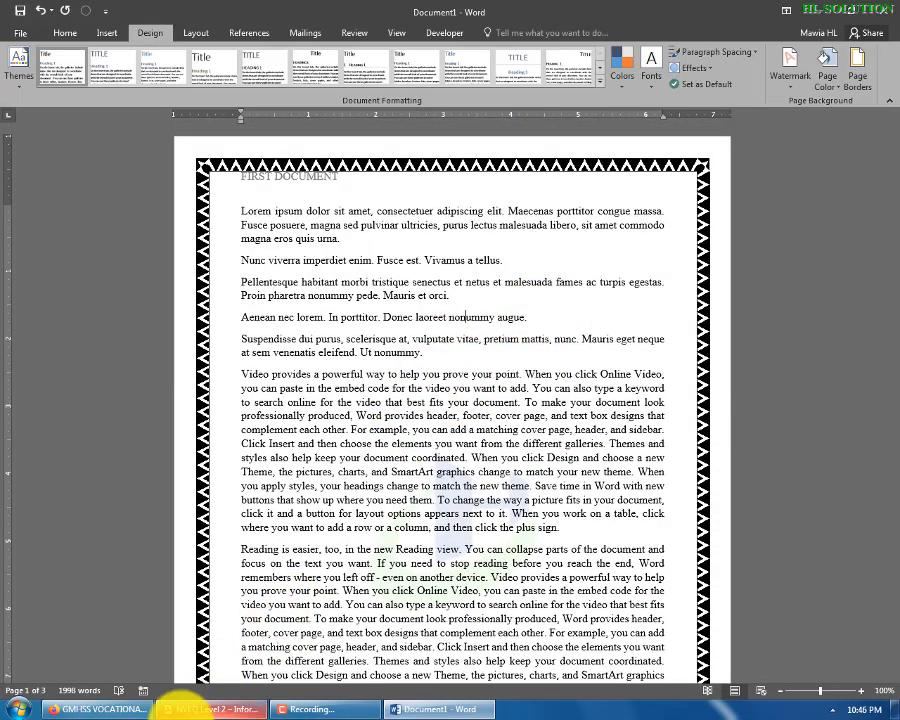
- Switch to the curriculum PDF in Adobe Acrobat Reader and look at the table manipulation topic in row 3
click(206, 709)
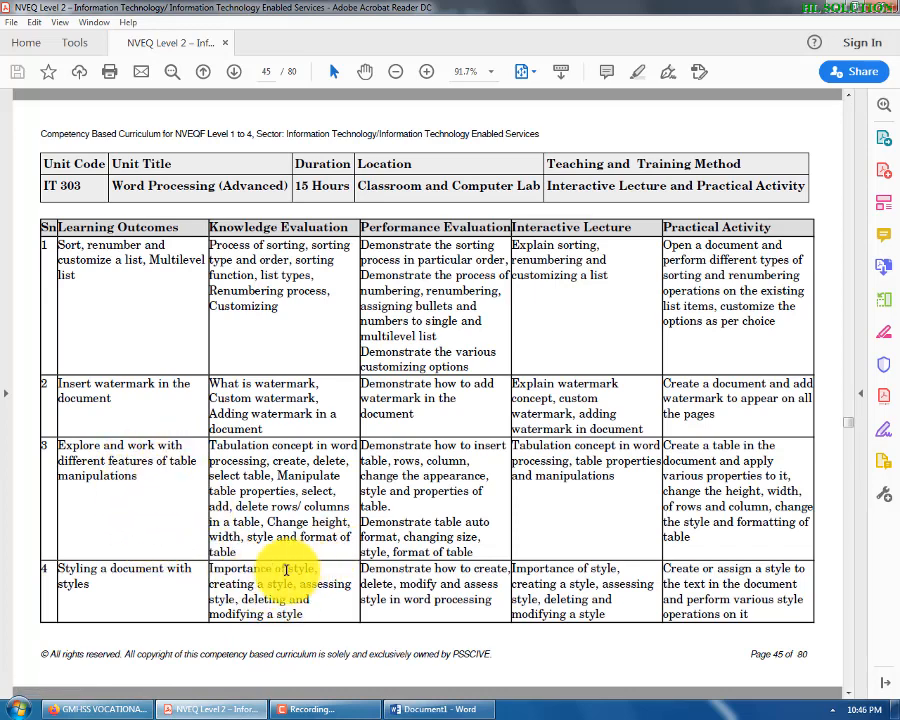
drag(210, 446, 217, 447)
click(343, 707)
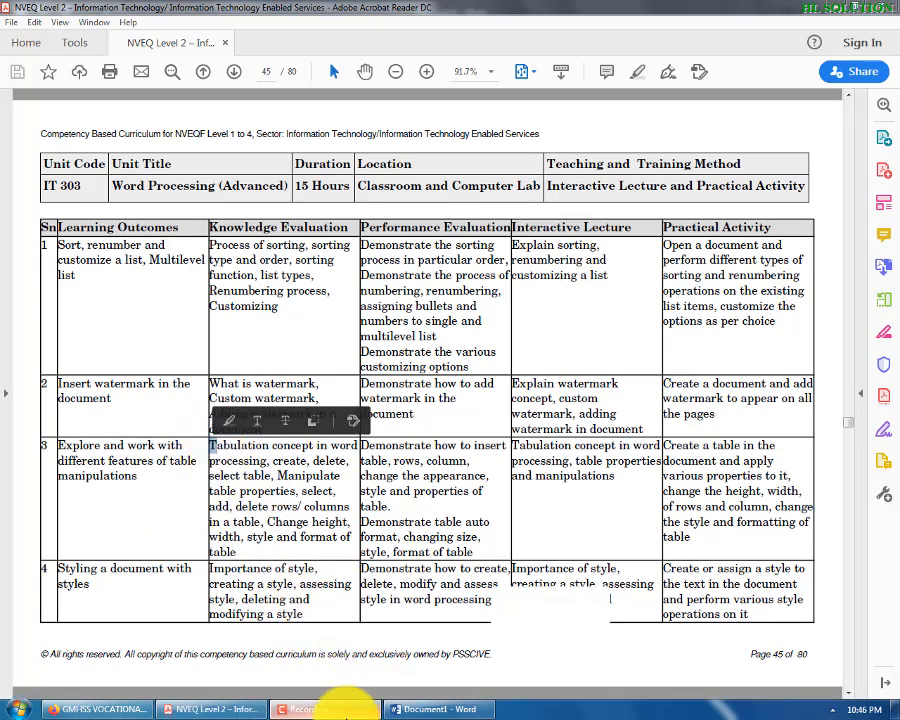